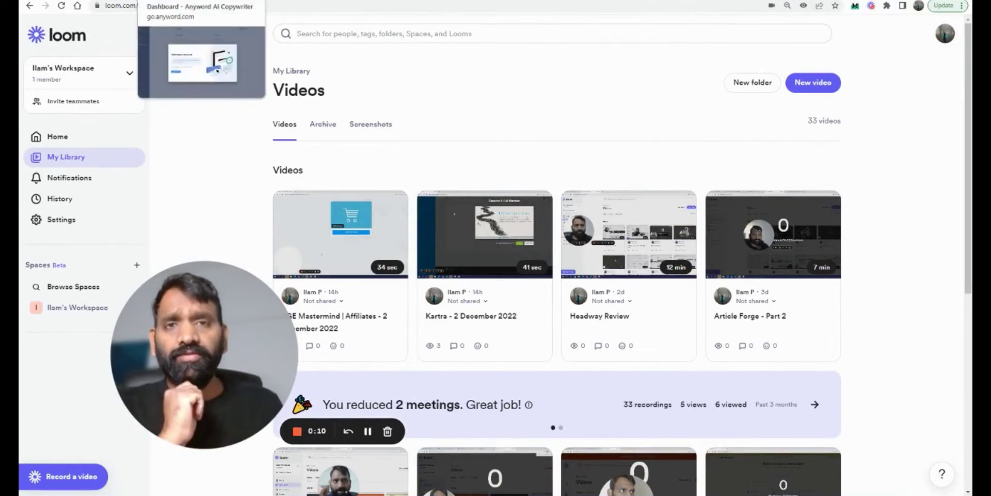
Bring up the Anyword dashboard, begin onboarding, and answer the role question
click(170, 1)
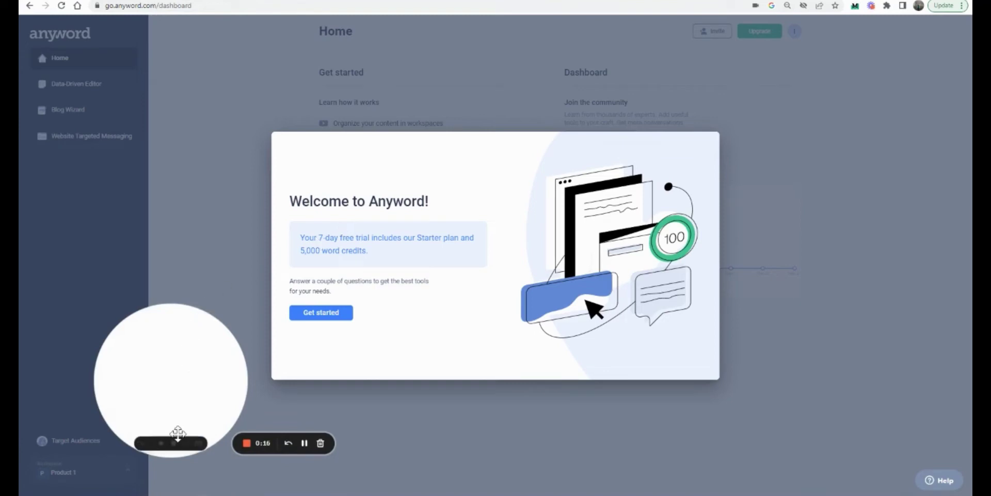
click(166, 444)
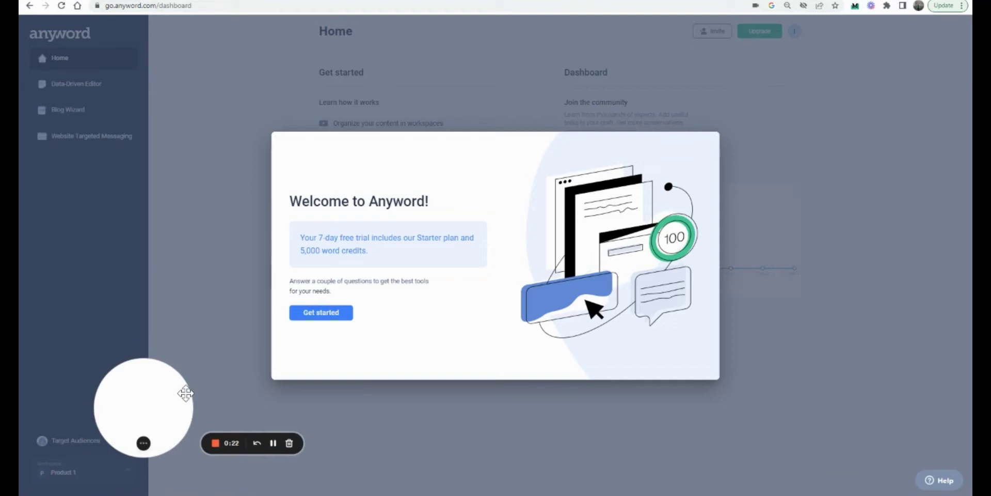
click(330, 324)
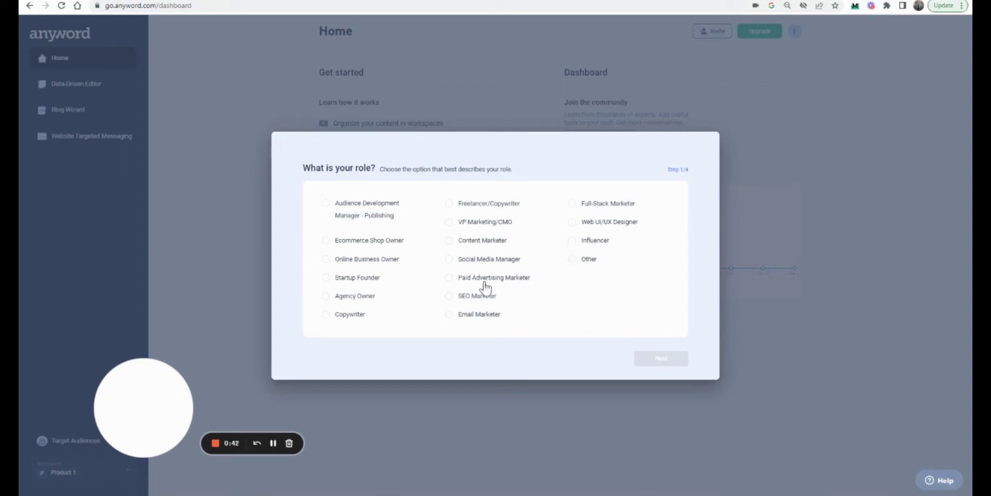
click(575, 262)
Answer Just Me for company size and Google as the referral source
click(645, 359)
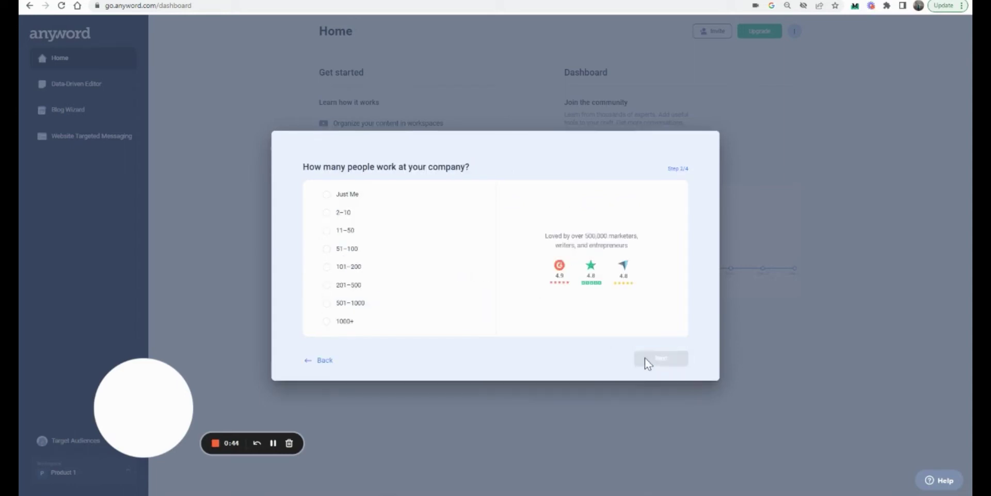
click(330, 201)
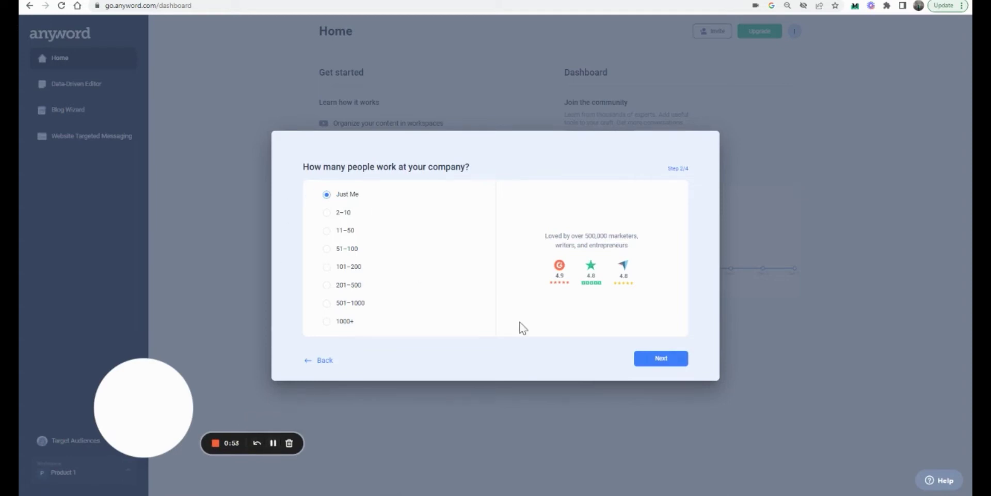
click(675, 364)
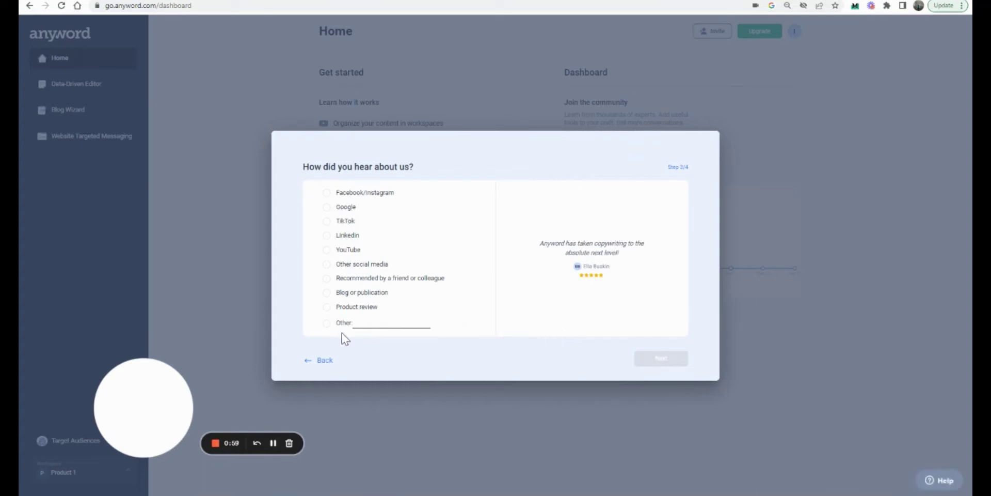
click(393, 324)
click(666, 356)
click(342, 250)
click(339, 208)
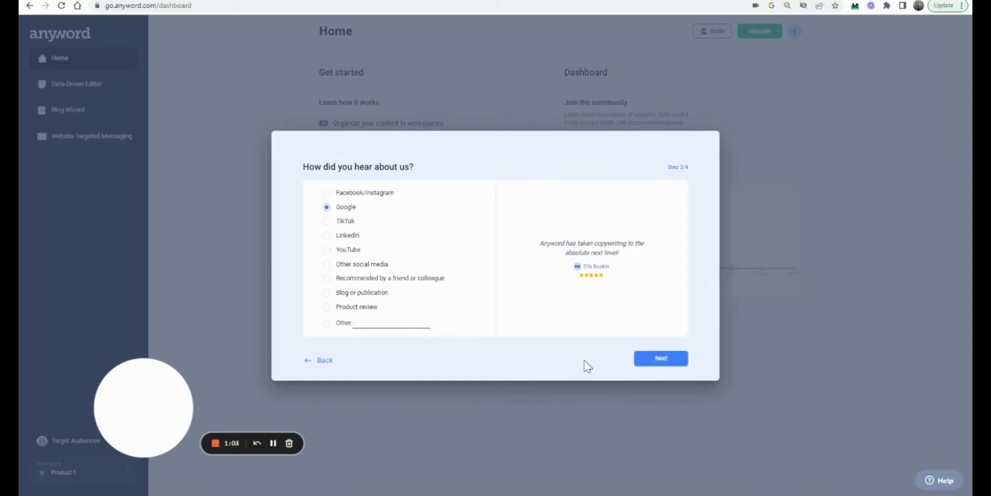
Finish onboarding and start a new Blog Post project with the Blog Wizard
click(659, 358)
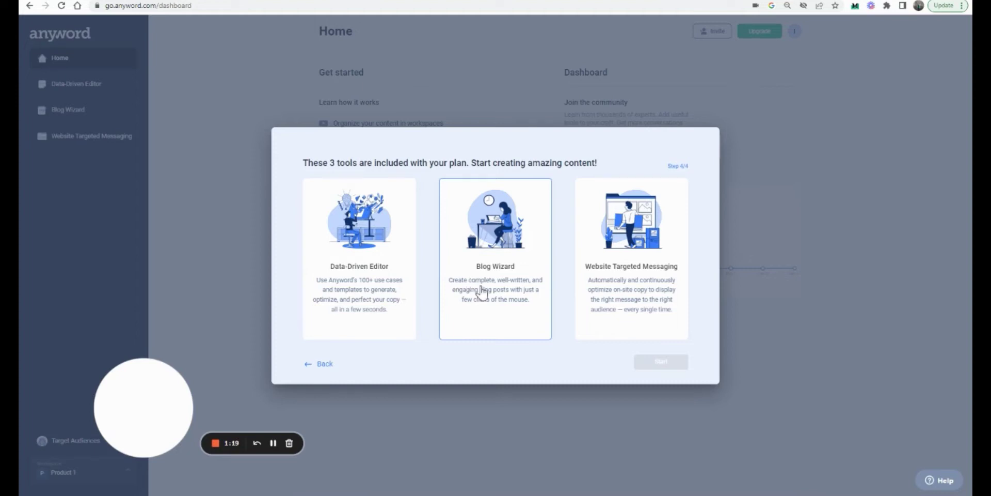
click(672, 304)
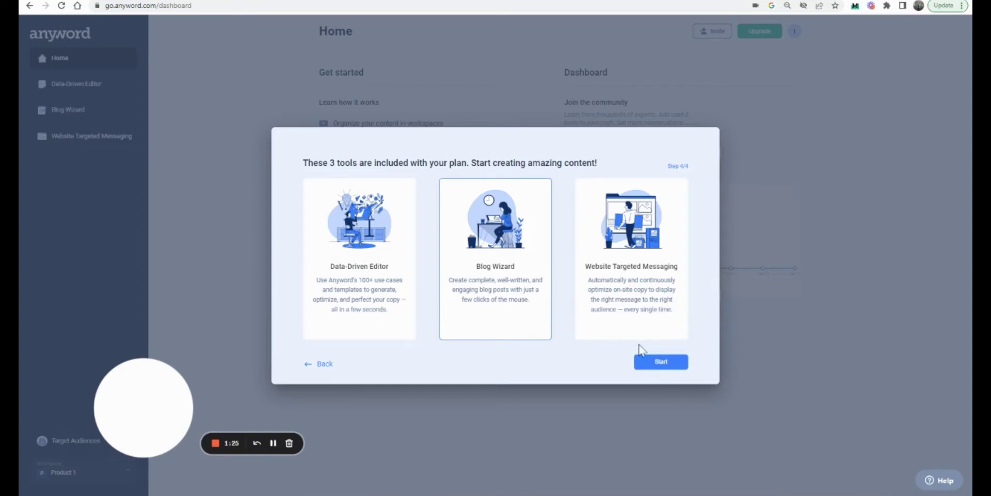
click(660, 364)
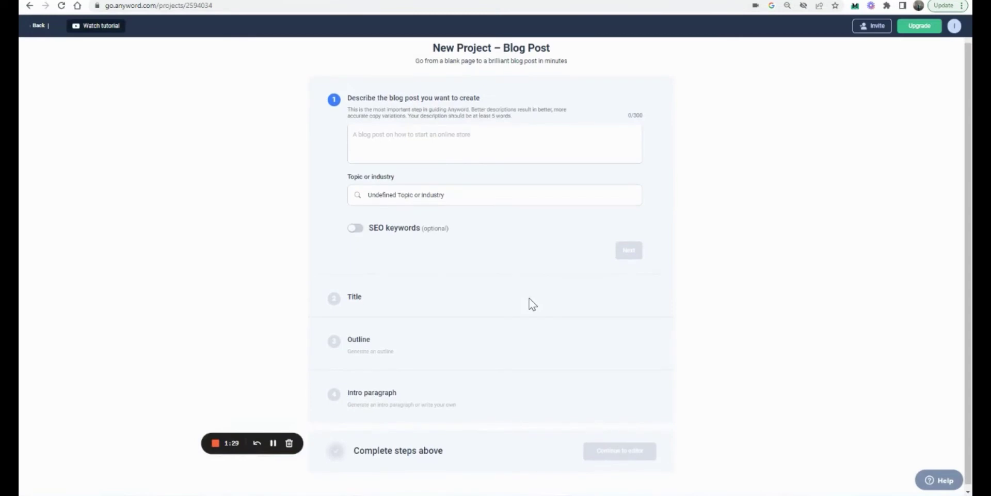
Describe the blog post as 'How to keep your new year resolutions in 2023'
click(482, 143)
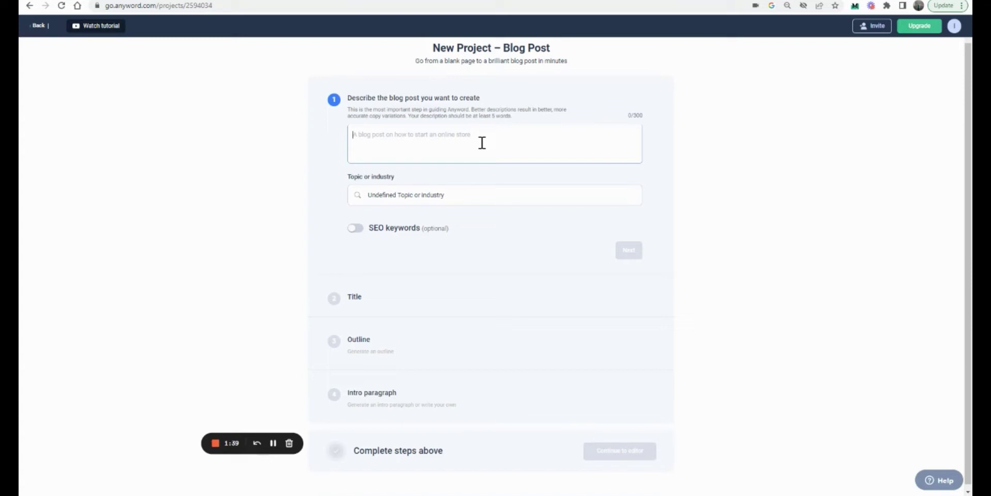
text(How to keep )
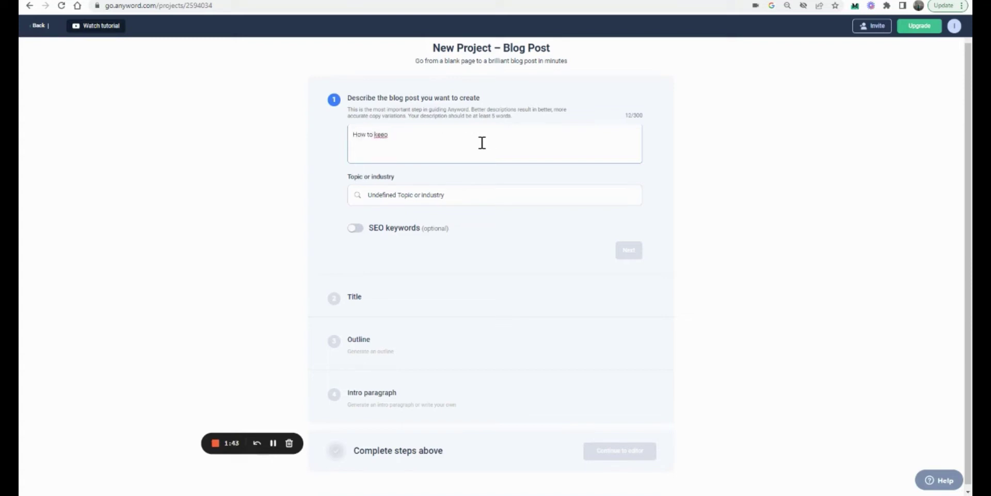
text(your new year resolutions)
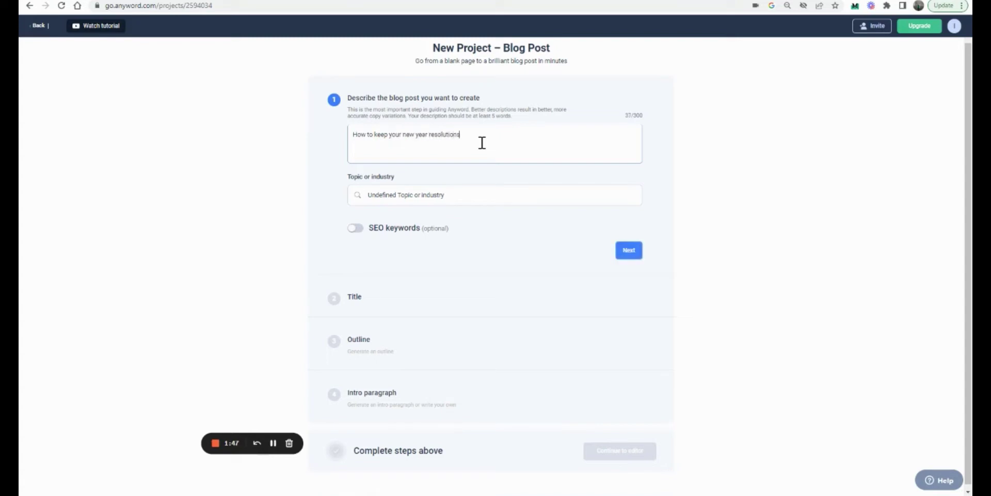
text( in 2023)
drag(490, 134, 404, 135)
key(ctrl+c)
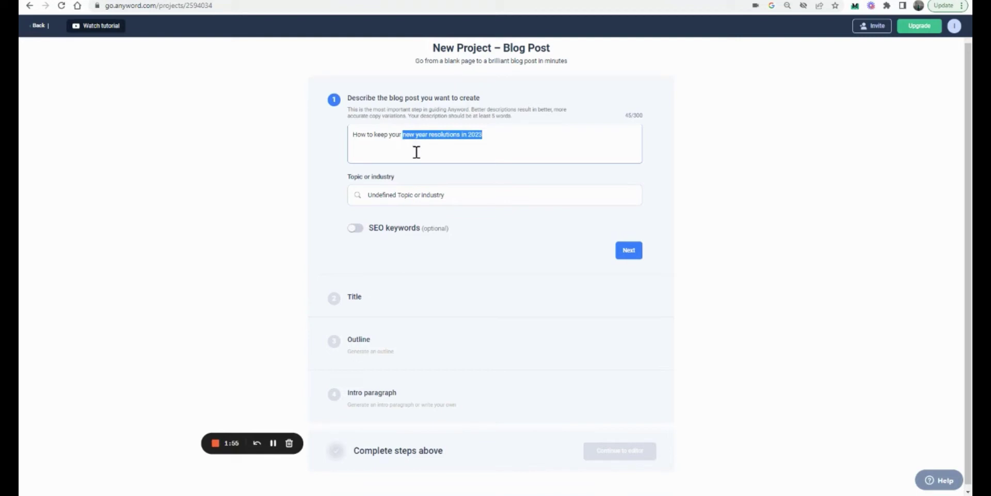
Enable SEO keywords with target 'new year resolutions in 2023' and three related keywords
click(361, 230)
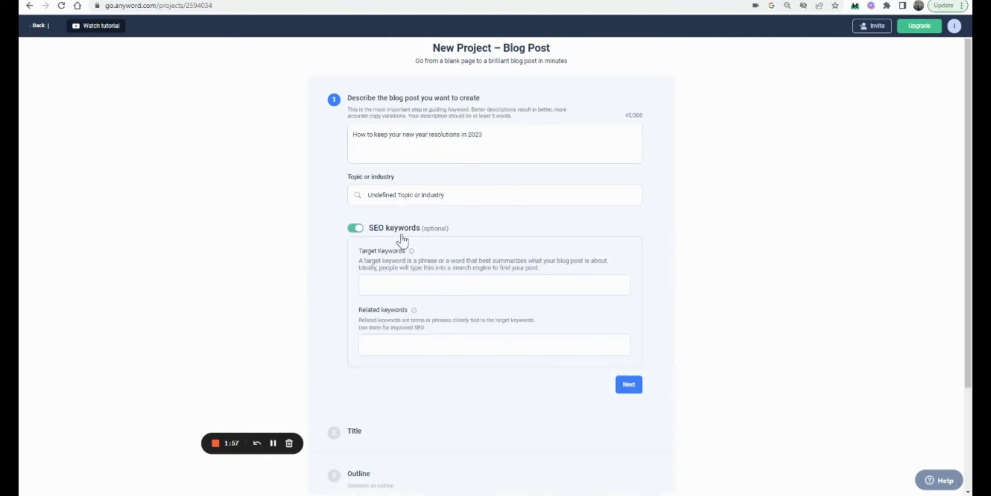
key(ctrl+v)
click(466, 339)
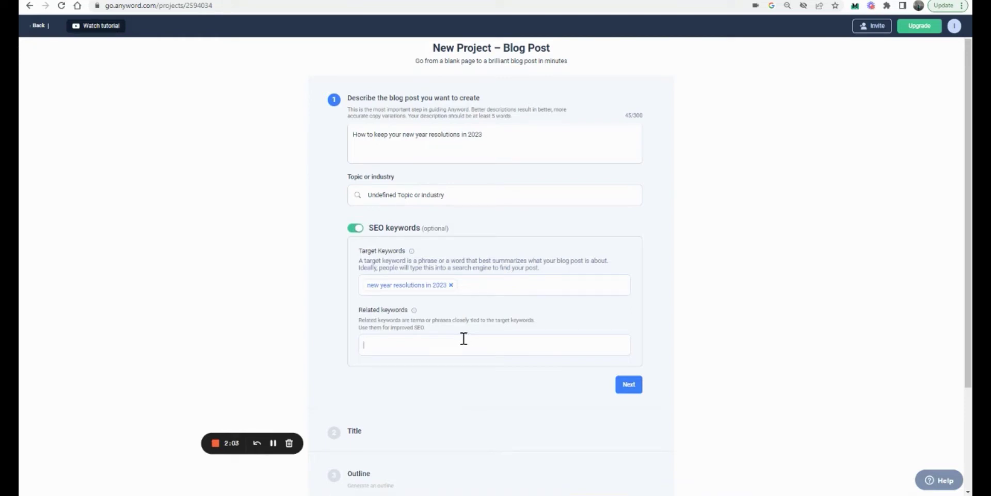
click(273, 443)
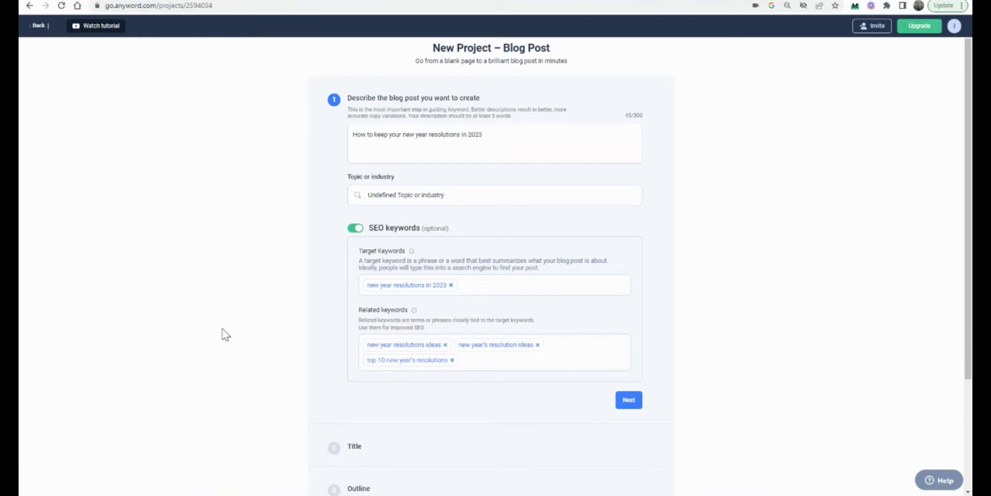
scroll(479, 316, down, 3)
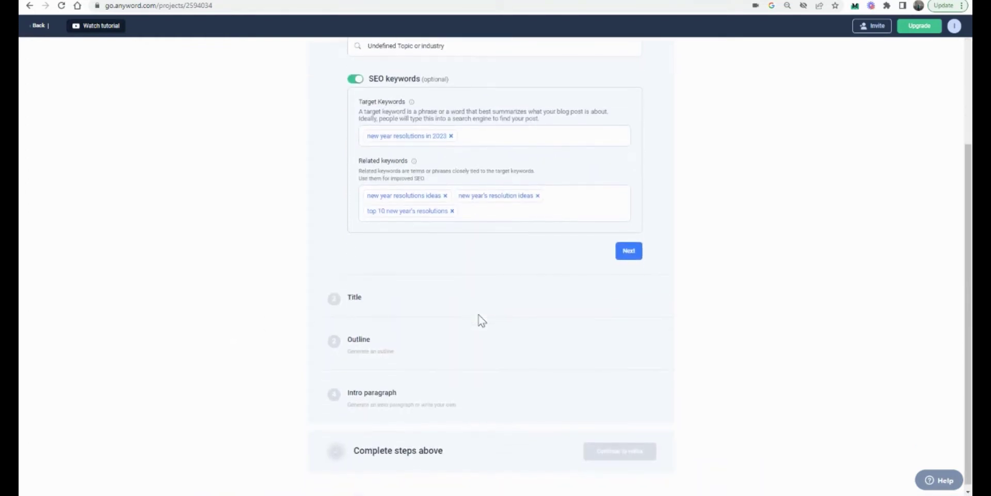
scroll(478, 314, up, 2)
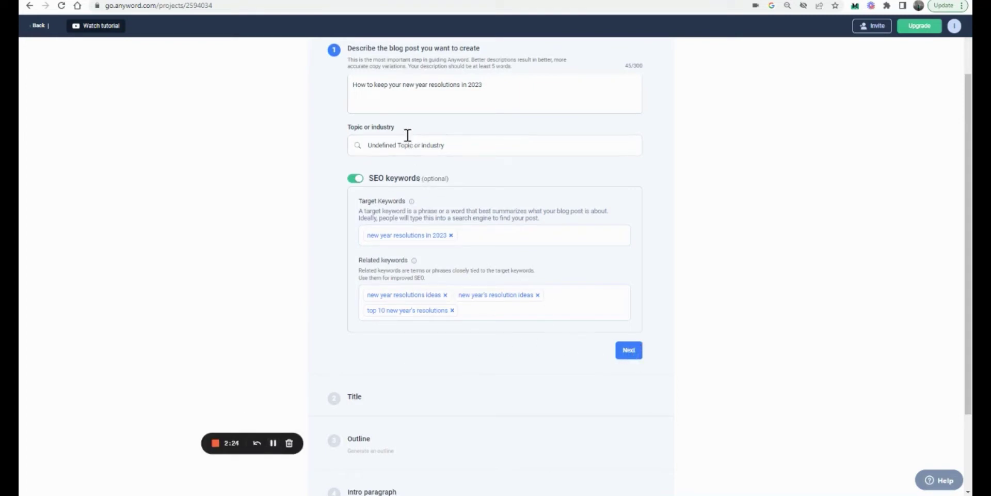
click(467, 146)
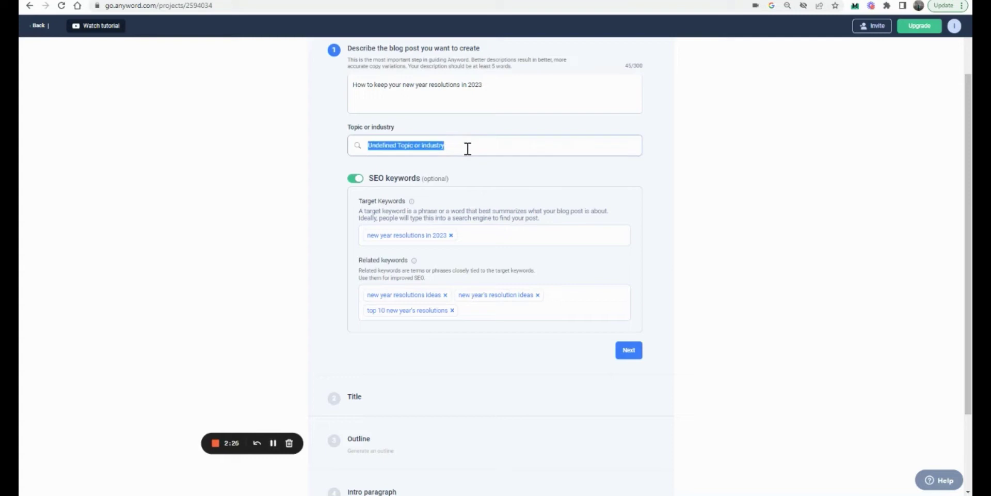
scroll(504, 283, down, 2)
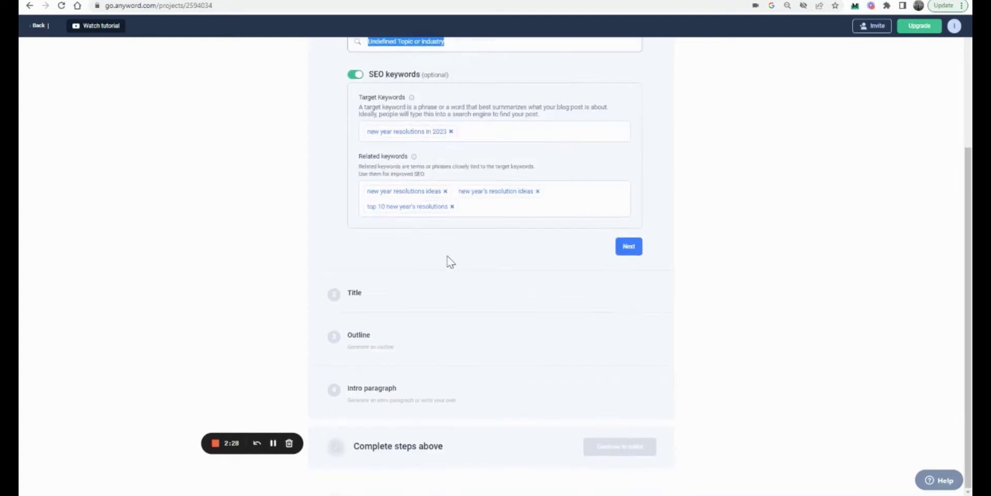
Generate scored titles, compare their engagement, and pick 'Don't Make These 5 New Year's Resolutions in 2023' (85)
click(634, 249)
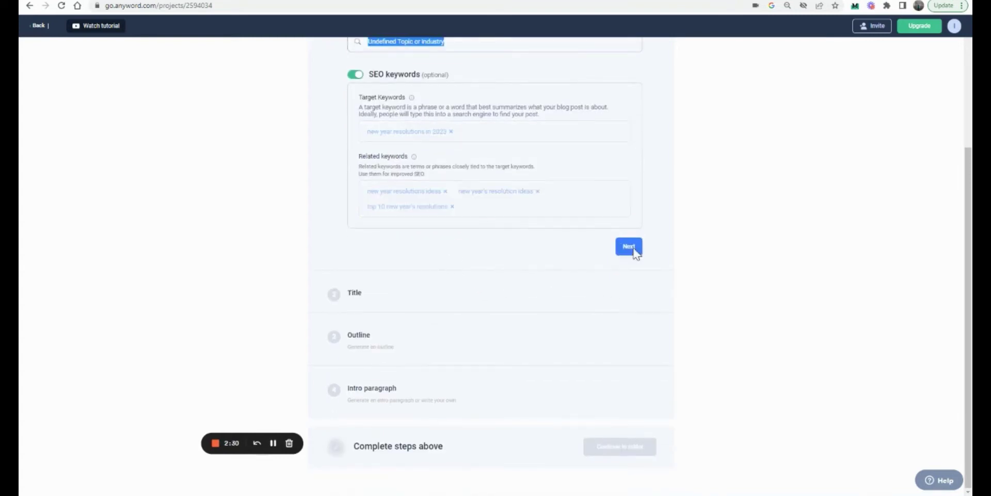
scroll(625, 253, up, 2)
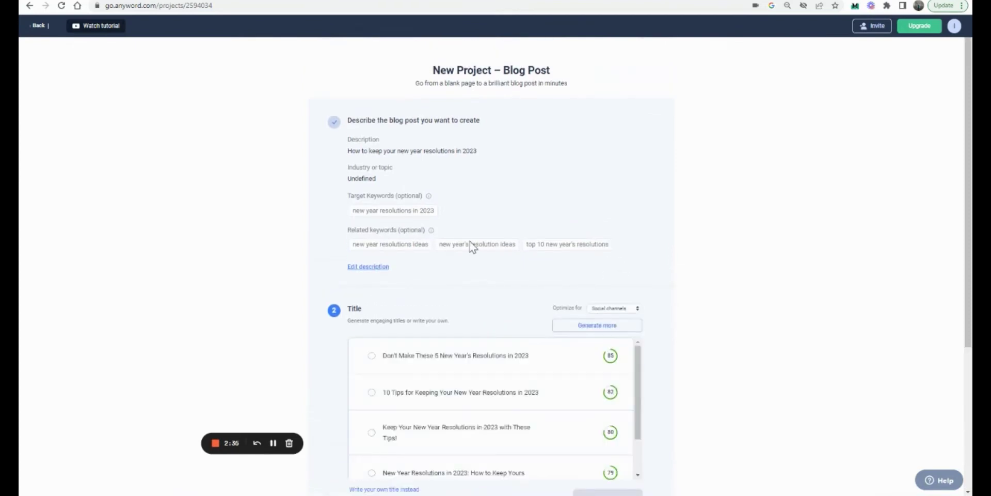
scroll(471, 269, down, 1)
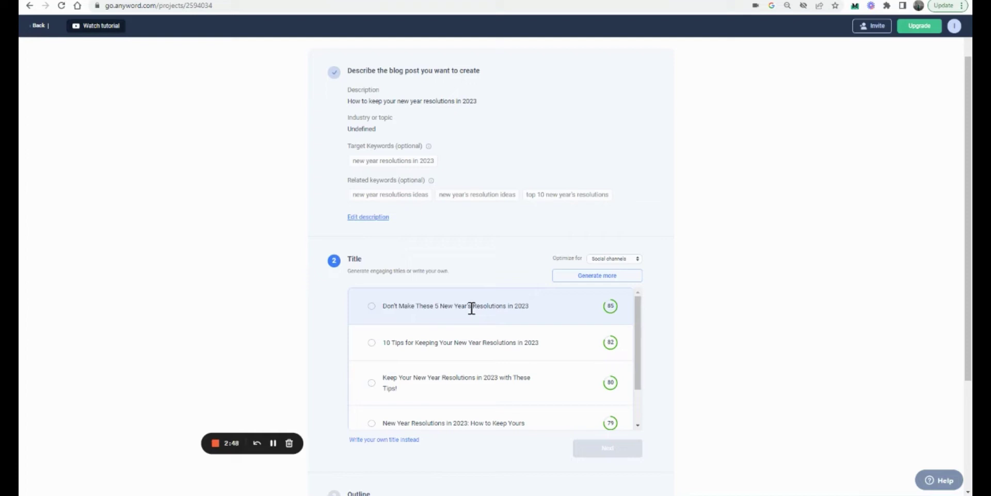
mouse_move(608, 308)
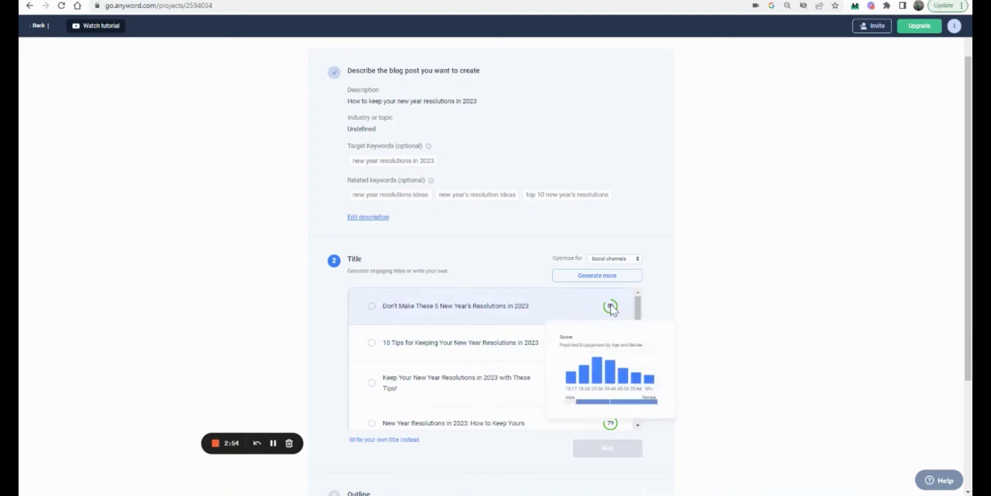
mouse_move(614, 346)
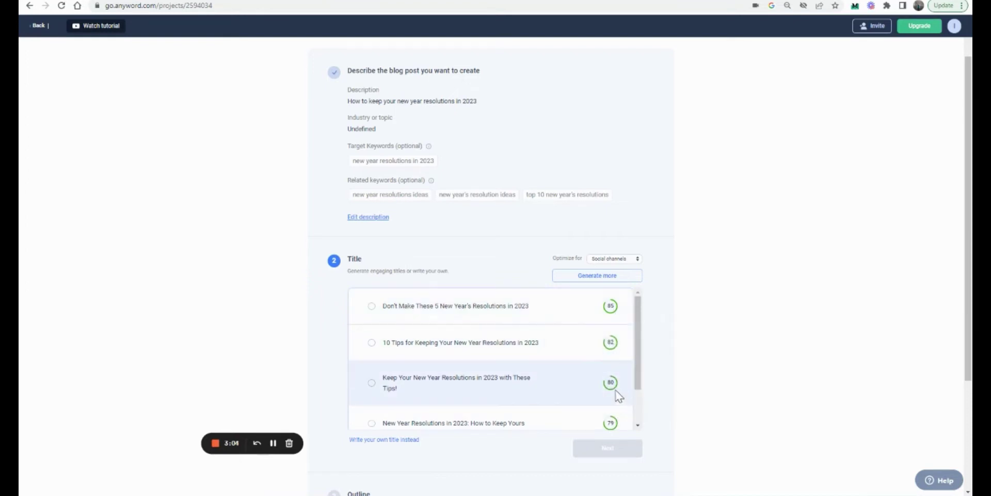
mouse_move(613, 387)
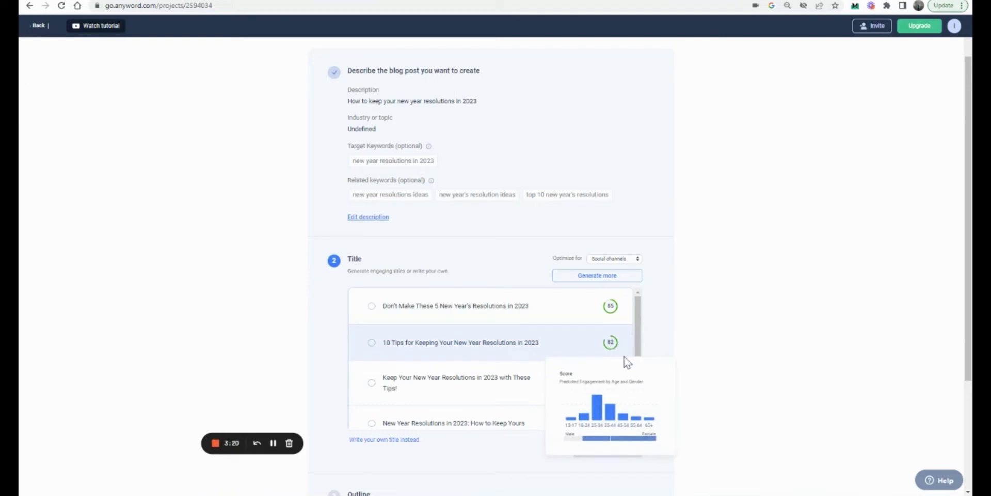
mouse_move(613, 384)
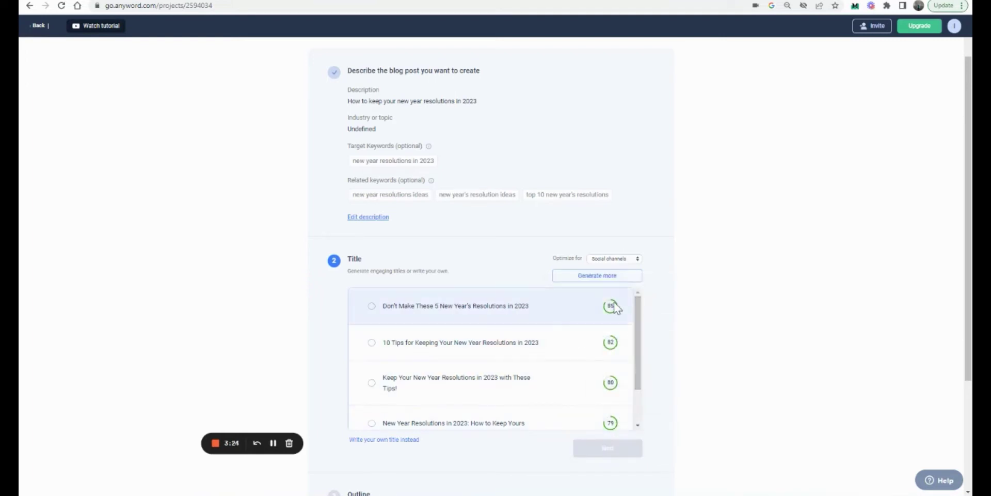
click(372, 307)
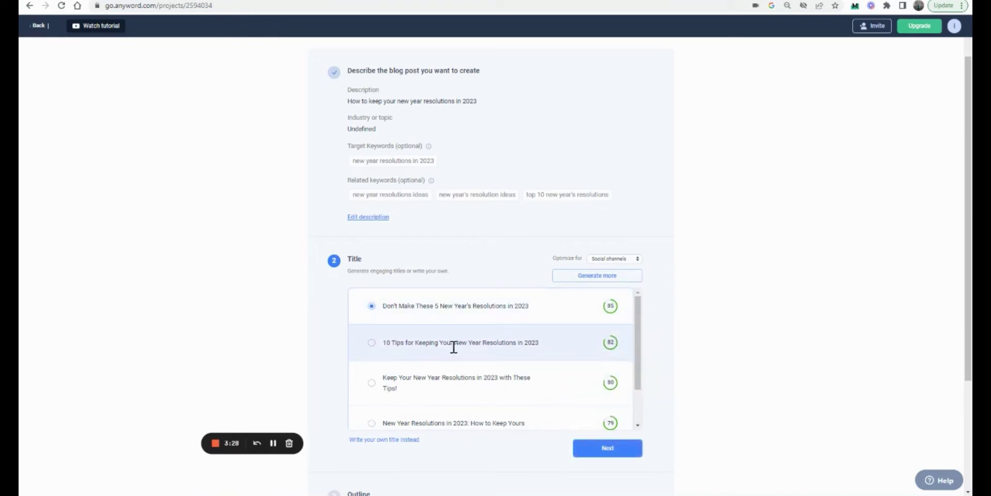
Generate the outline twice more, then accept sections from 'Stop Comparing Yourself To Others' to 'Learn To Say No'
click(581, 448)
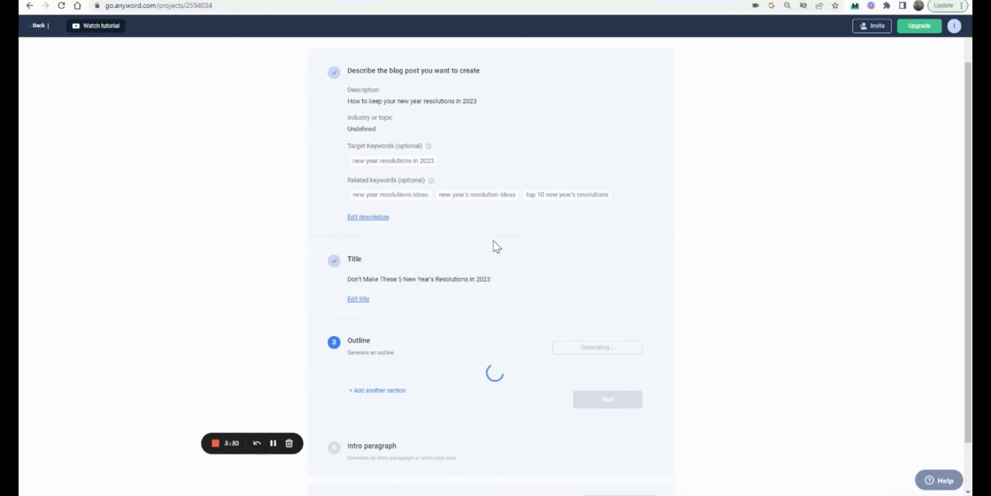
scroll(497, 246, down, 1)
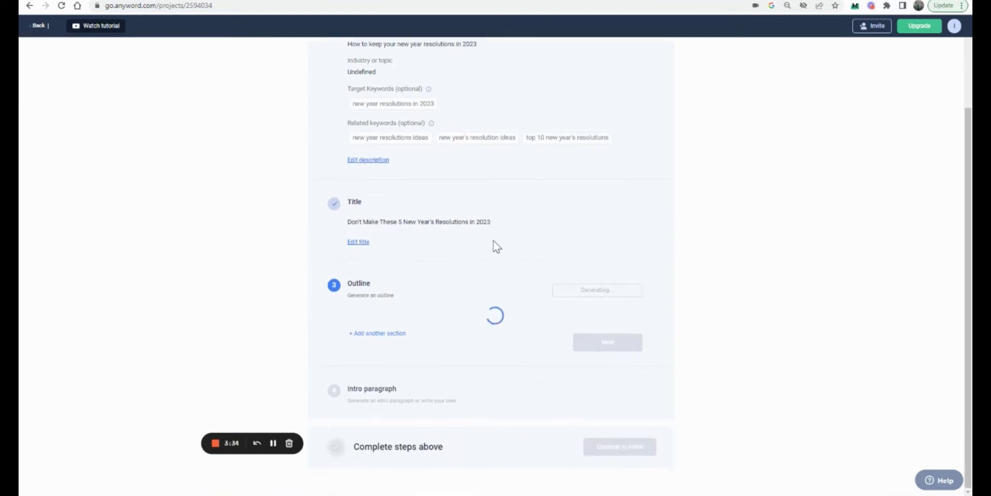
scroll(497, 247, down, 3)
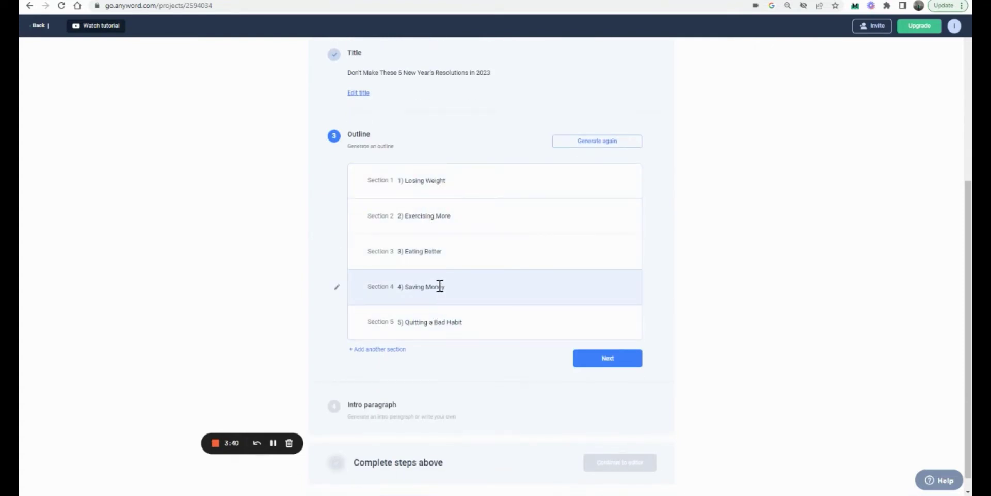
click(601, 142)
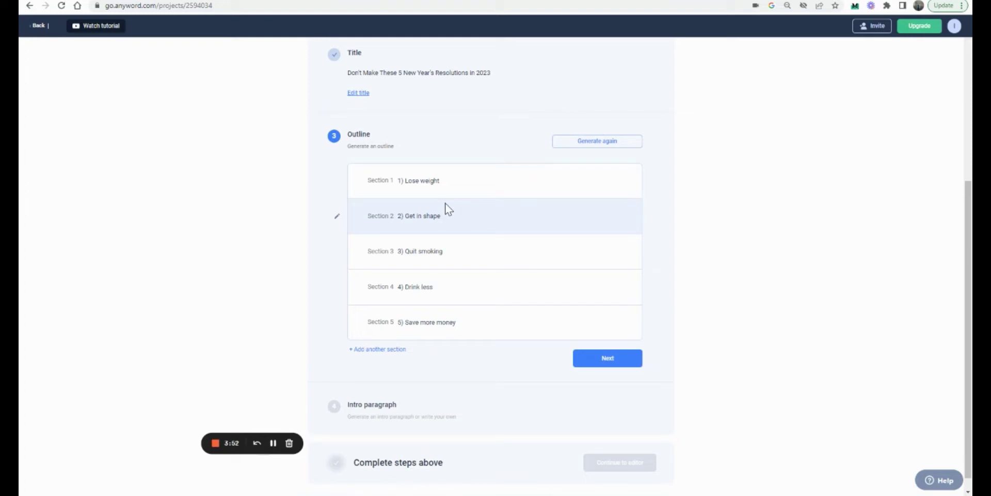
scroll(449, 209, down, 1)
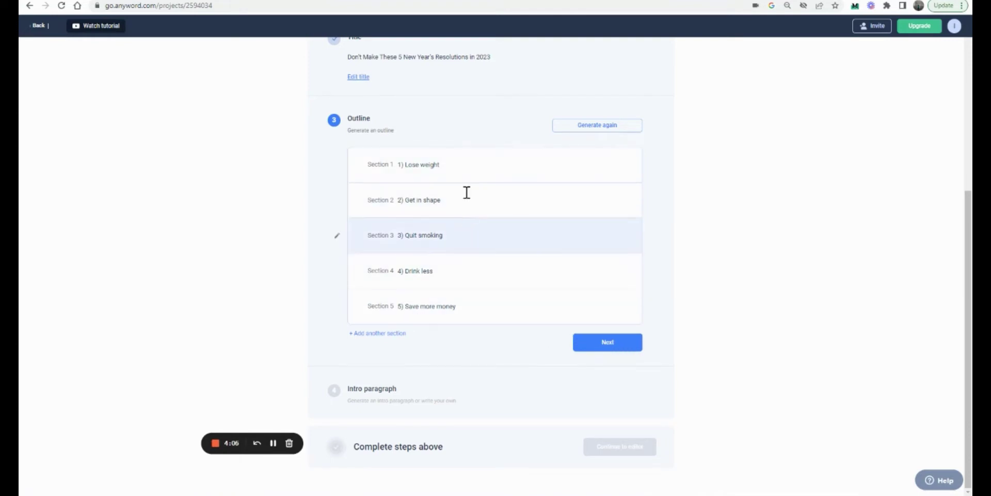
click(592, 125)
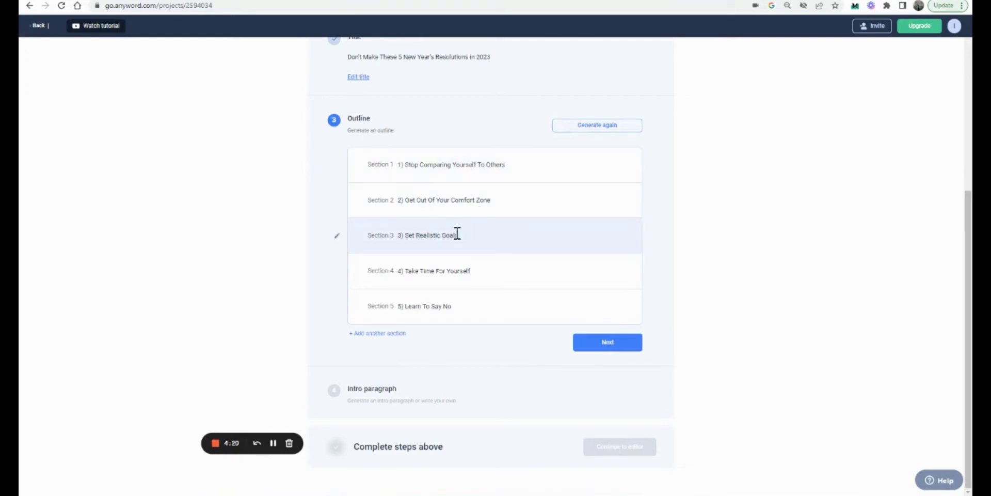
click(618, 347)
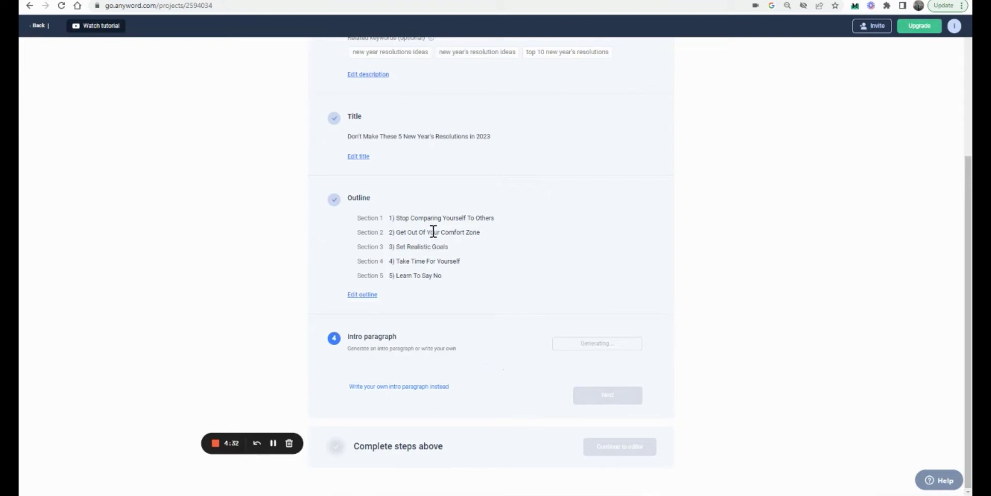
Compare intro paragraphs scored 70, 68 and 58, and pick the 58-scored one on Americans' resolutions
scroll(433, 235, down, 1)
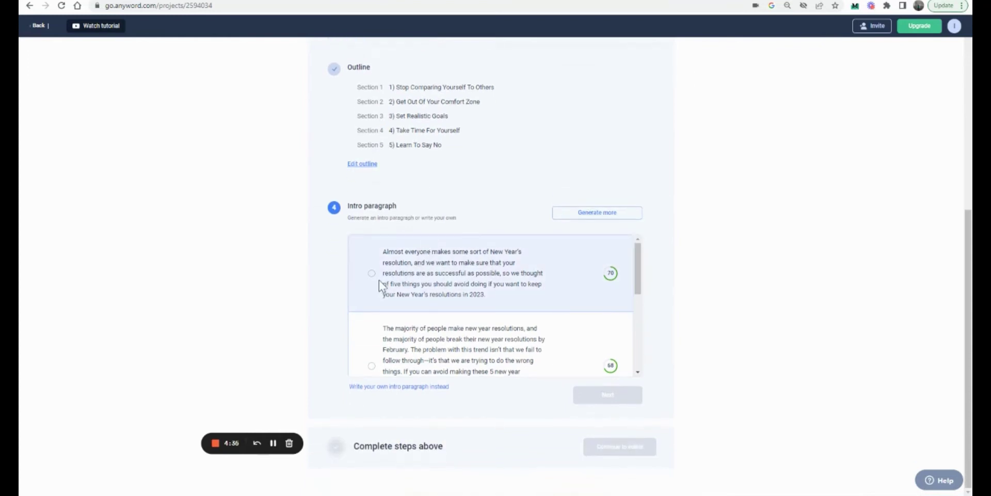
scroll(376, 275, down, 3)
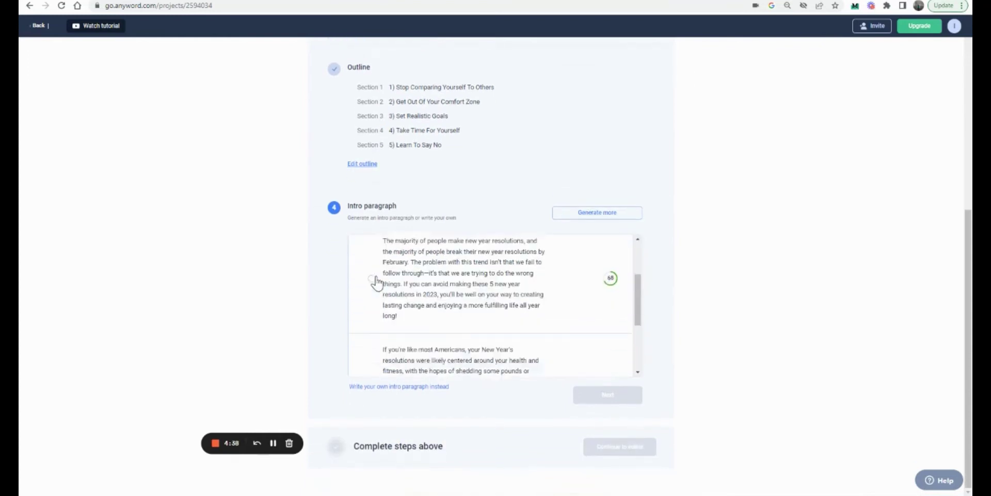
scroll(500, 274, up, 3)
mouse_move(610, 274)
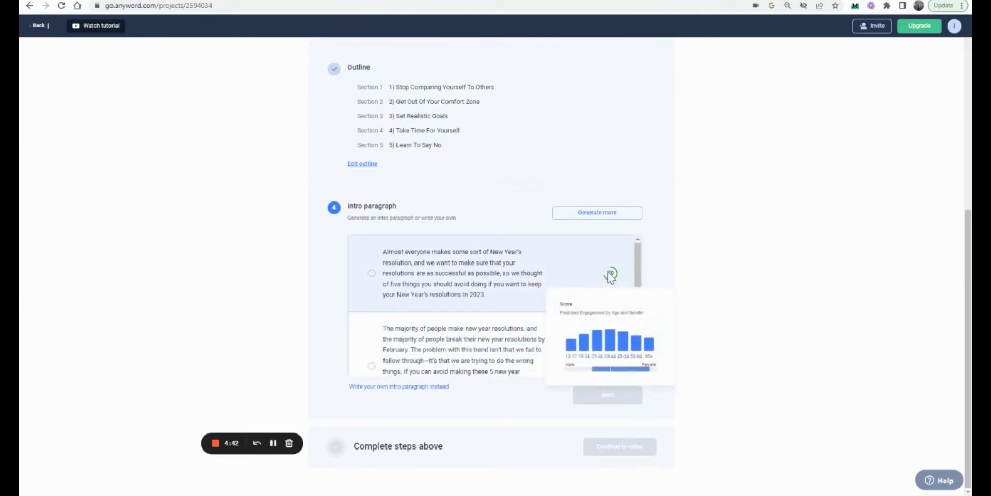
scroll(584, 309, down, 2)
mouse_move(609, 316)
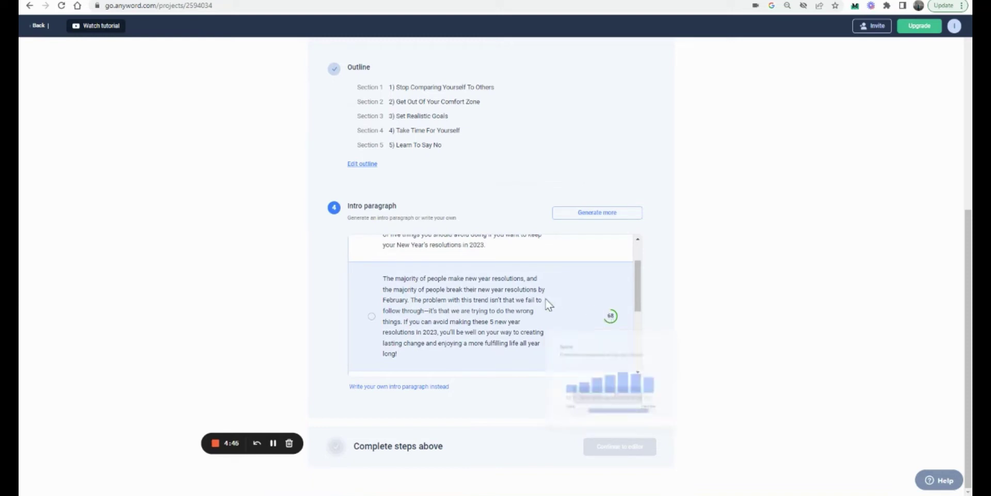
scroll(504, 290, down, 3)
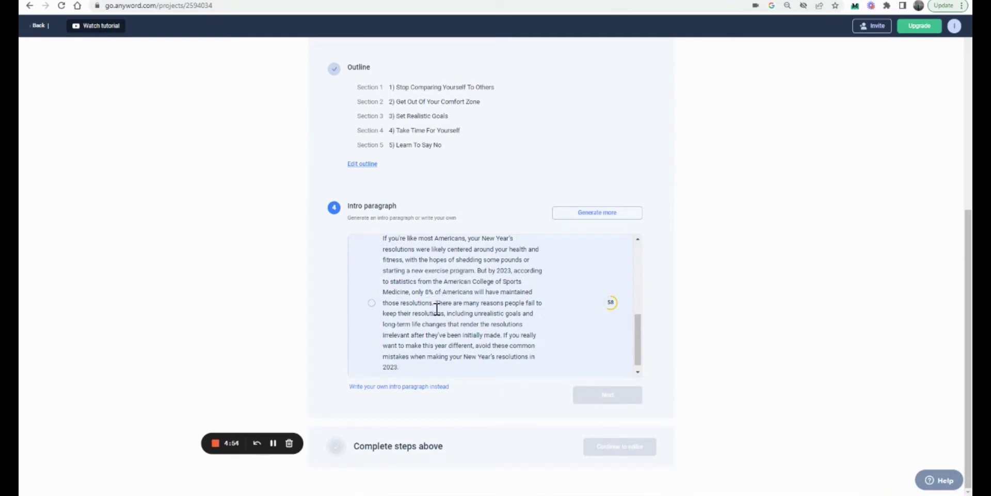
scroll(437, 309, down, 1)
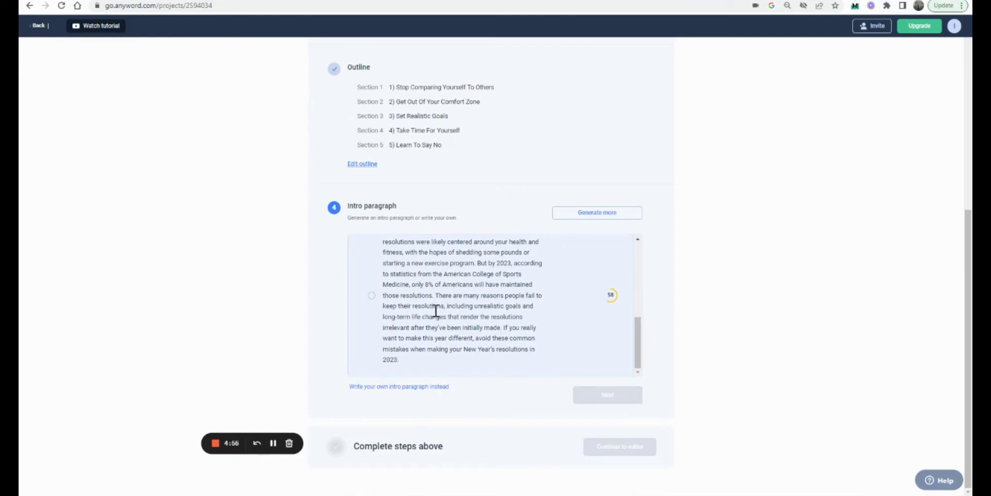
mouse_move(613, 299)
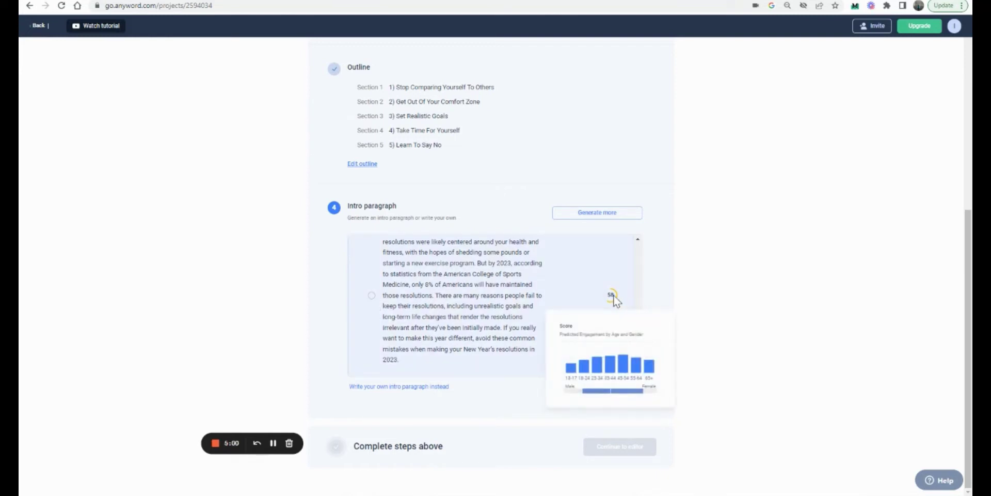
scroll(575, 299, up, 5)
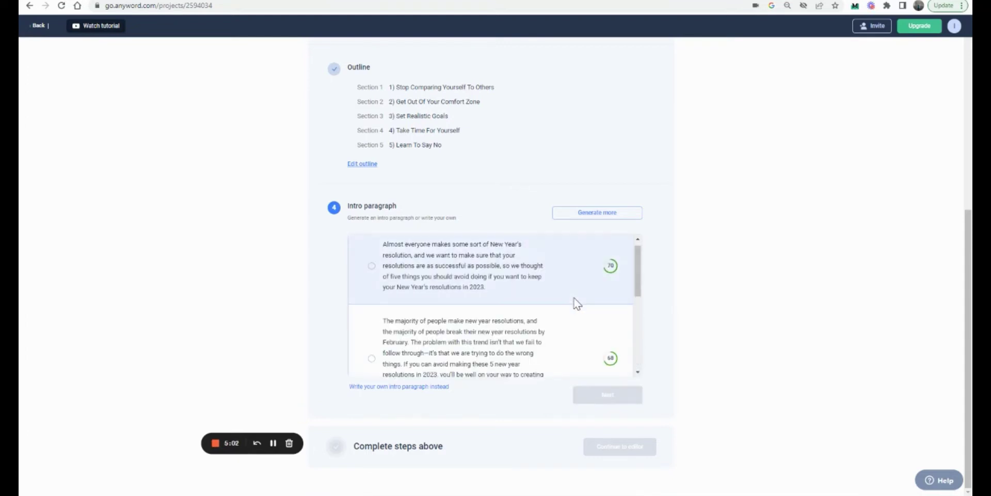
scroll(576, 303, down, 5)
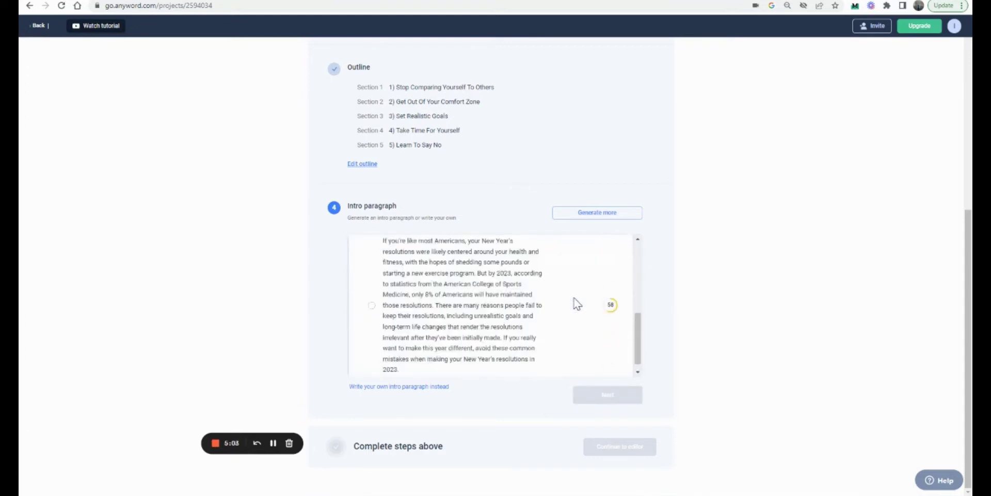
click(372, 295)
Confirm the chosen intro paragraph and continue to the editor
click(631, 398)
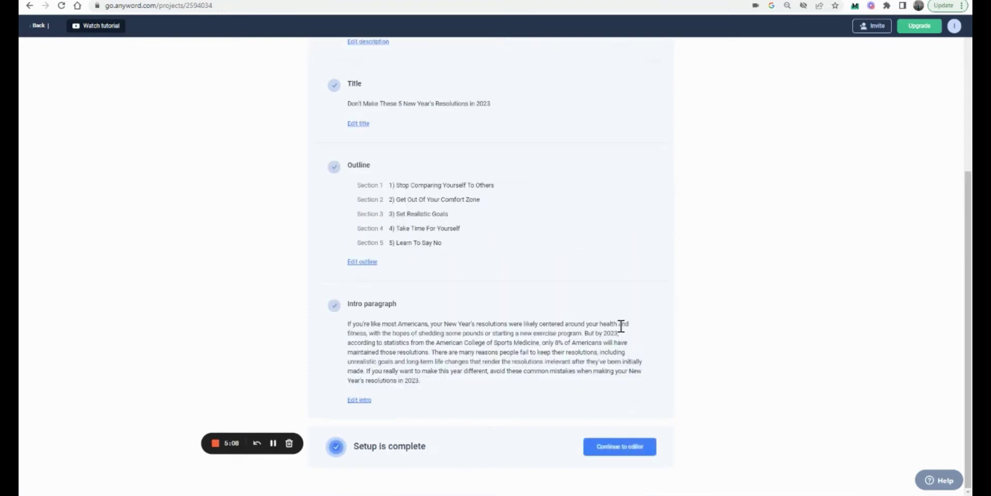
click(625, 447)
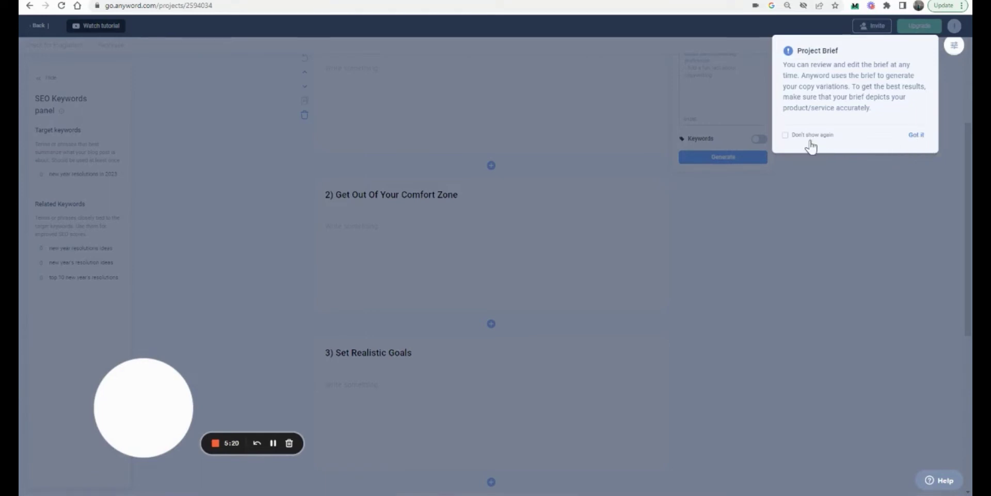
Dismiss the Project Brief tip and start section 1's AI instructions with 'If you are going to make a resolution to'
click(918, 135)
scroll(513, 217, up, 5)
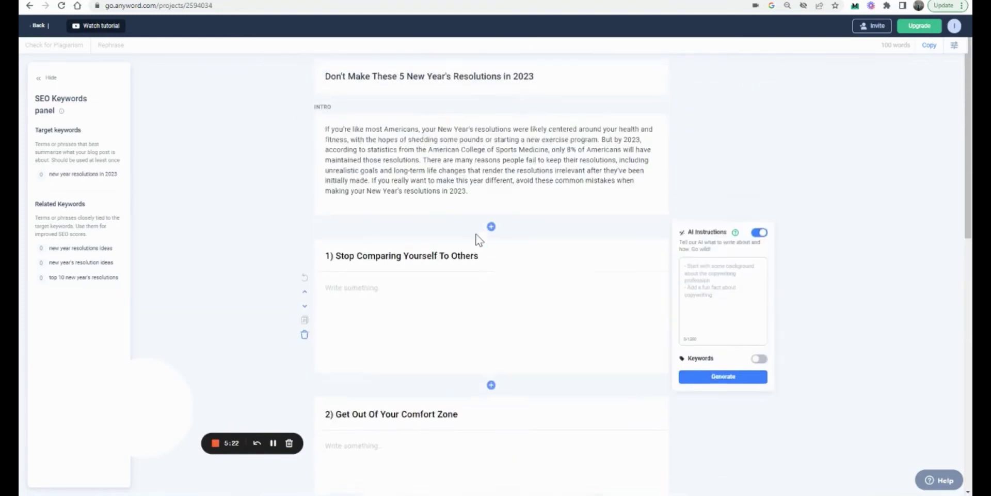
scroll(480, 238, down, 1)
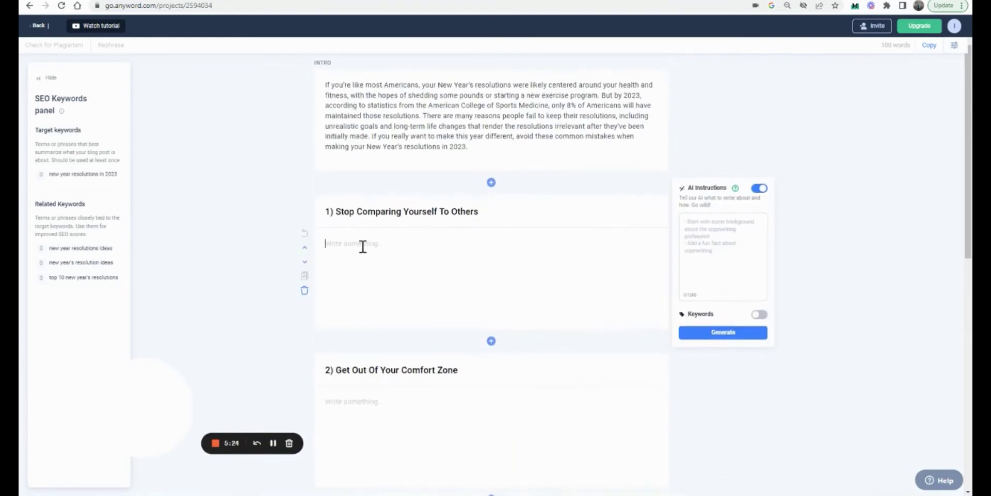
click(699, 241)
text(I)
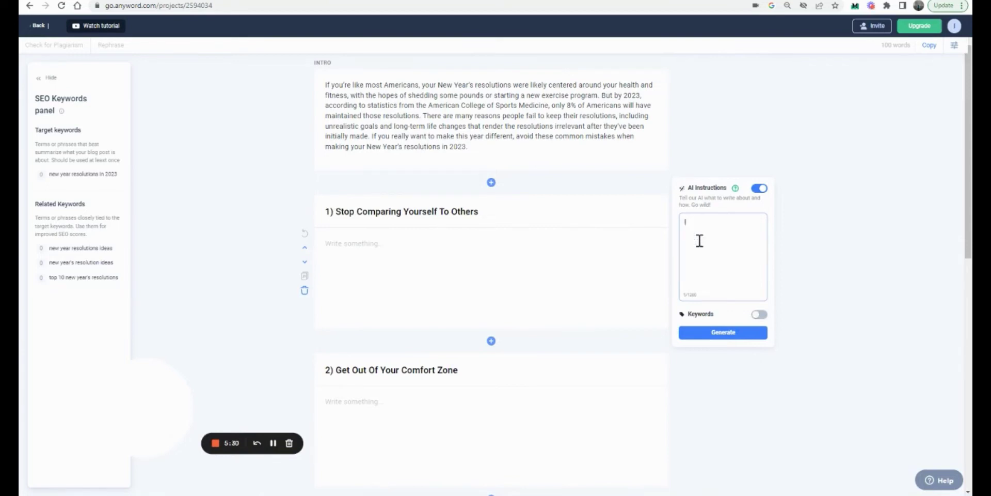
text(f you are going to make)
text( a resoluti)
text(tion to a)
Insert the 'Stop Comparing Yourself To Others' heading, fix 'resolution', and add 'then you cannot ignore these 3 things'
click(335, 211)
drag(336, 212, 481, 211)
key(ctrl+c)
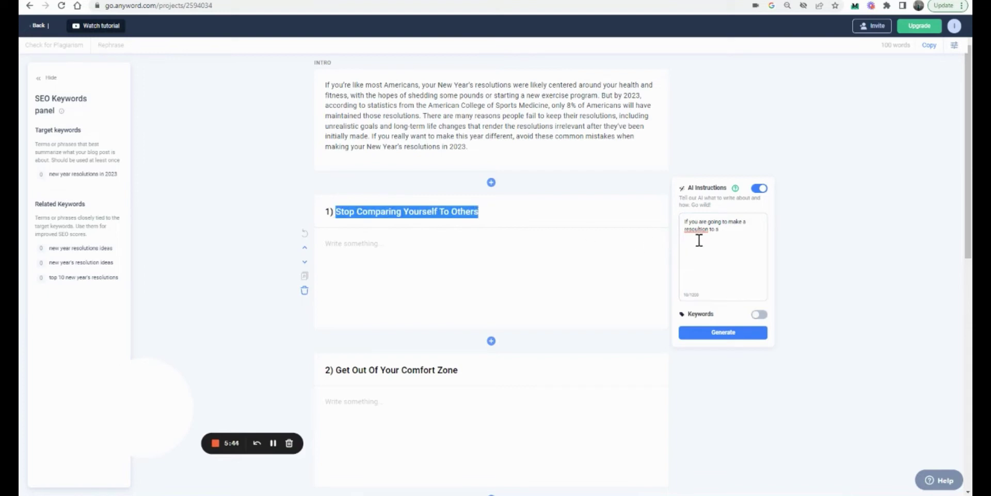
click(725, 234)
key(BackSpace)
key(ctrl+v)
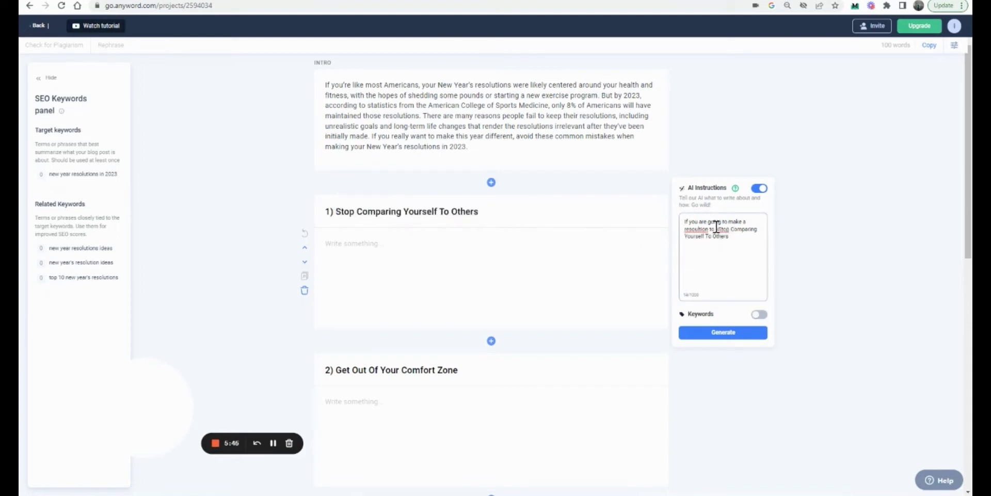
right_click(693, 230)
click(718, 239)
text(then you cannot ignore these 3 things)
Browse section 1's suggested keywords, switch keywords off, and generate the section's opening paragraph
click(758, 314)
click(719, 329)
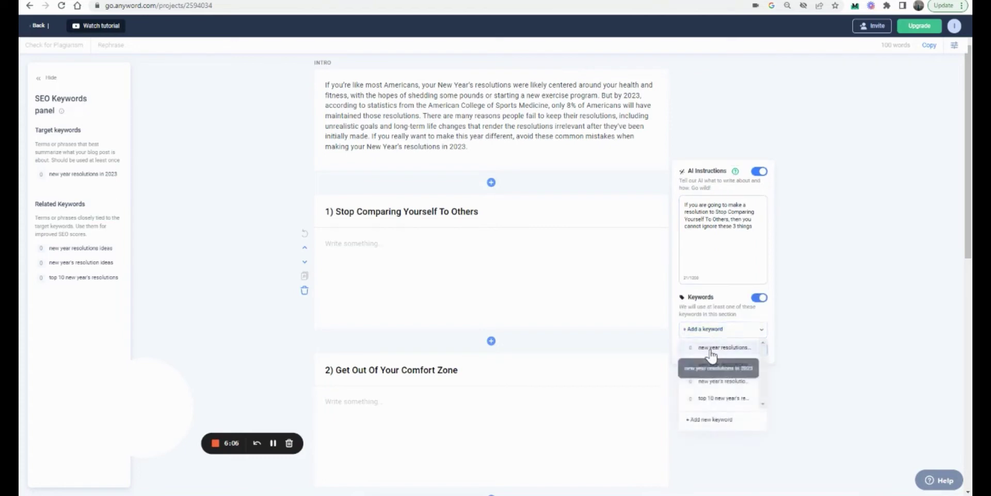
click(712, 347)
click(720, 323)
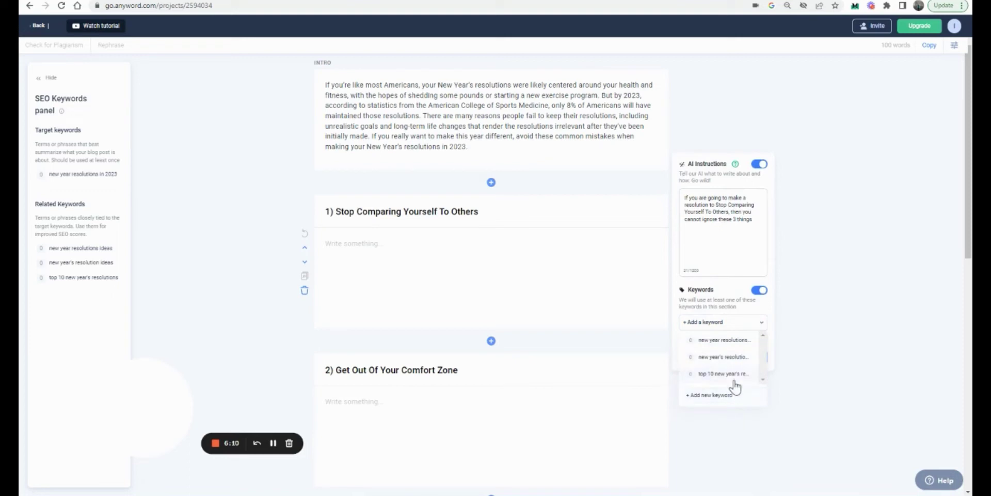
click(767, 298)
click(761, 291)
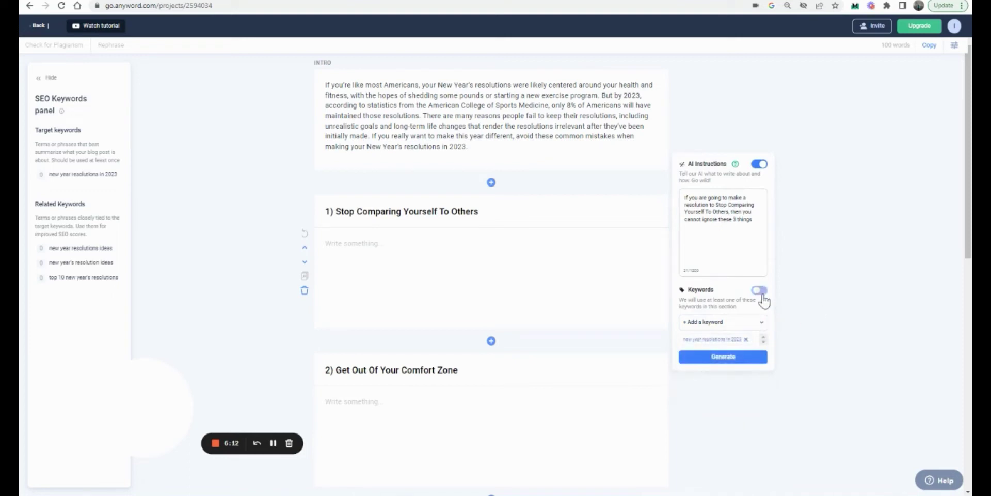
click(742, 332)
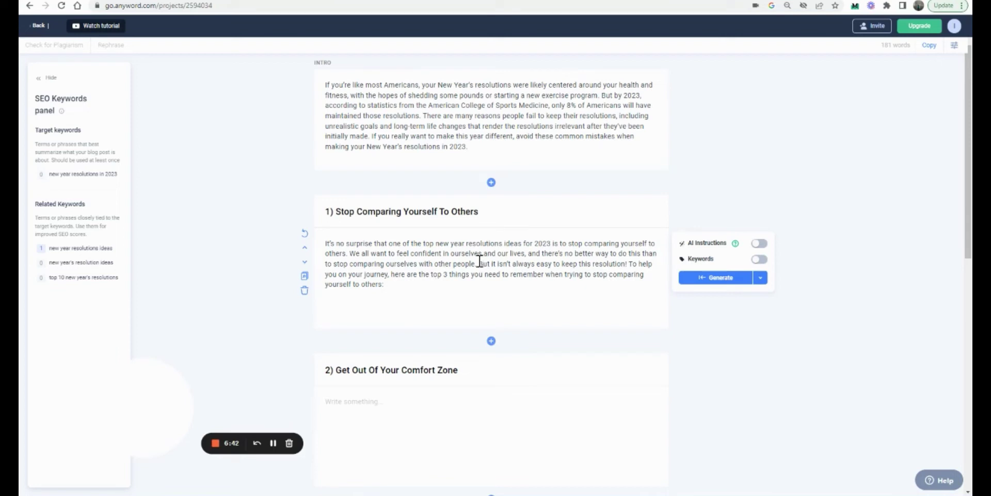
Add 'read books' as a section 1 keyword and generate a continuation of the text
drag(479, 268, 481, 283)
click(394, 284)
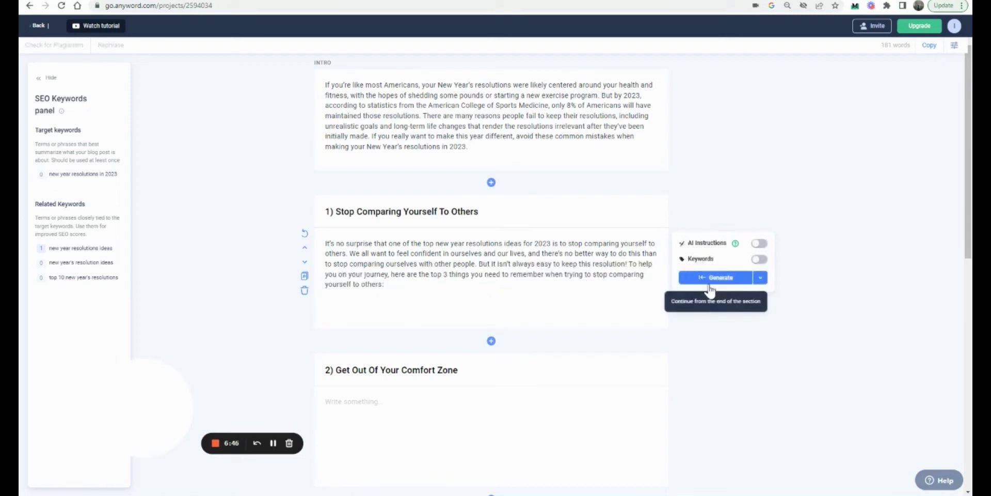
click(759, 259)
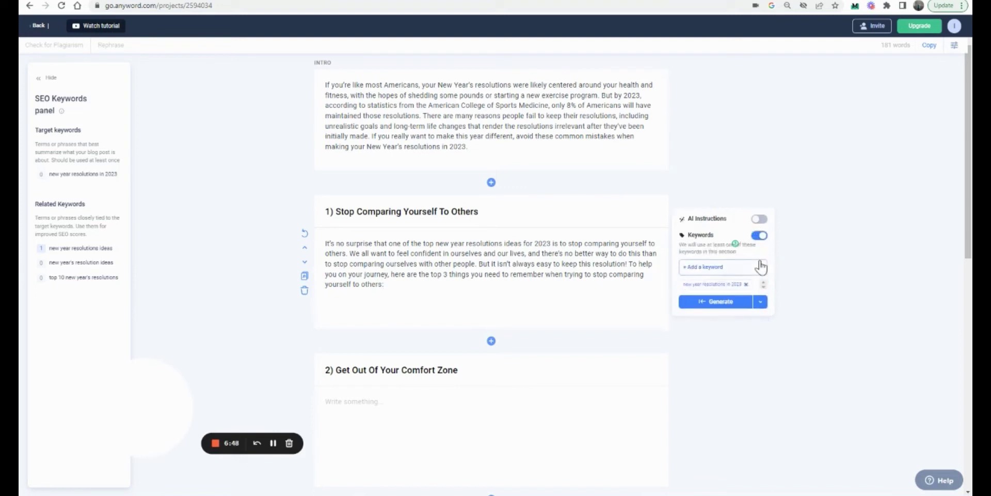
click(708, 272)
click(706, 342)
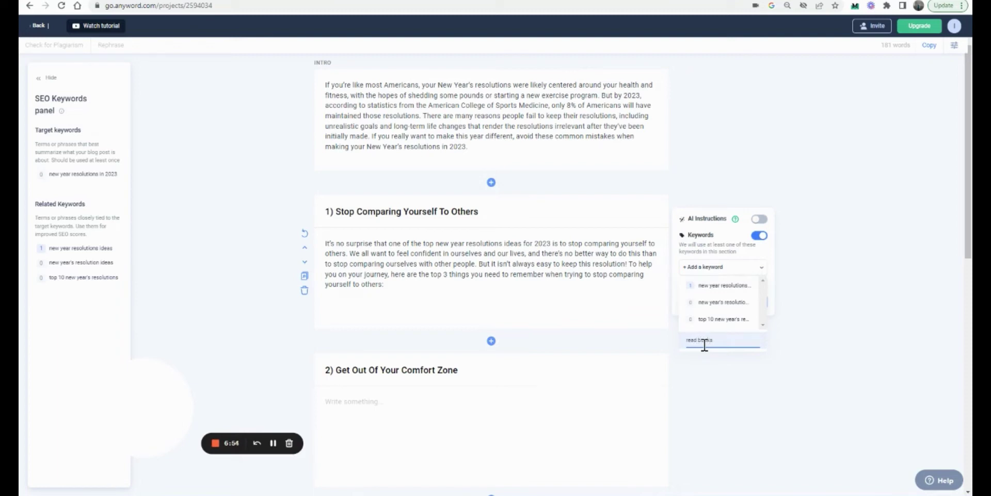
text(read books)
key(Return)
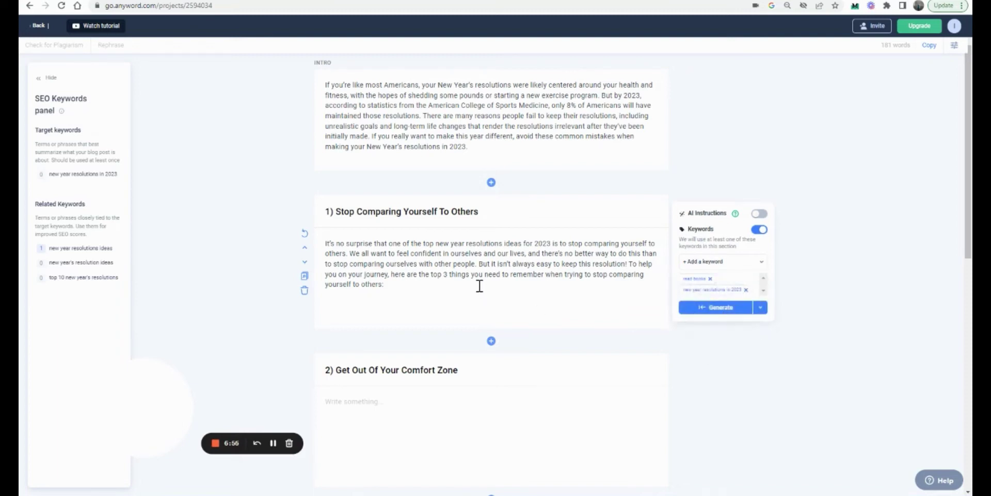
click(716, 307)
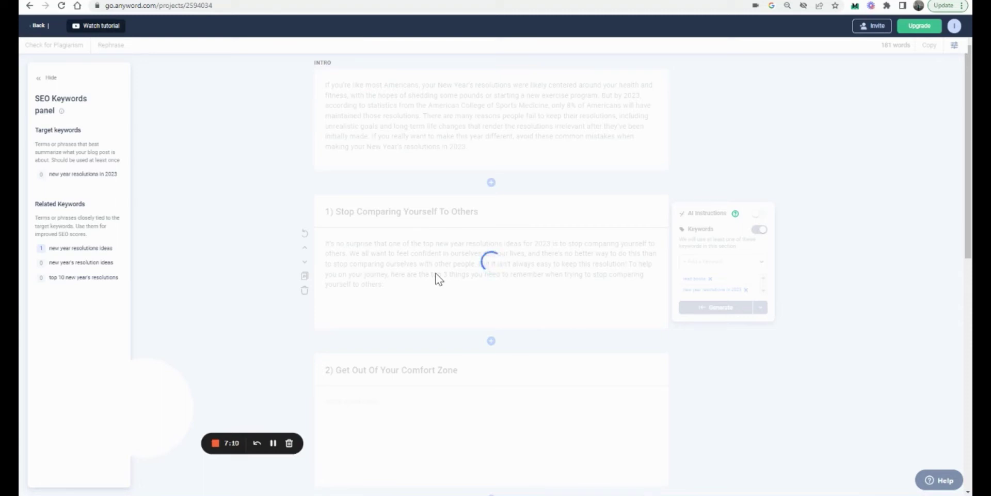
Select part of the section's closing sentence to reveal Rephrase, then clear the selection
click(272, 443)
click(271, 449)
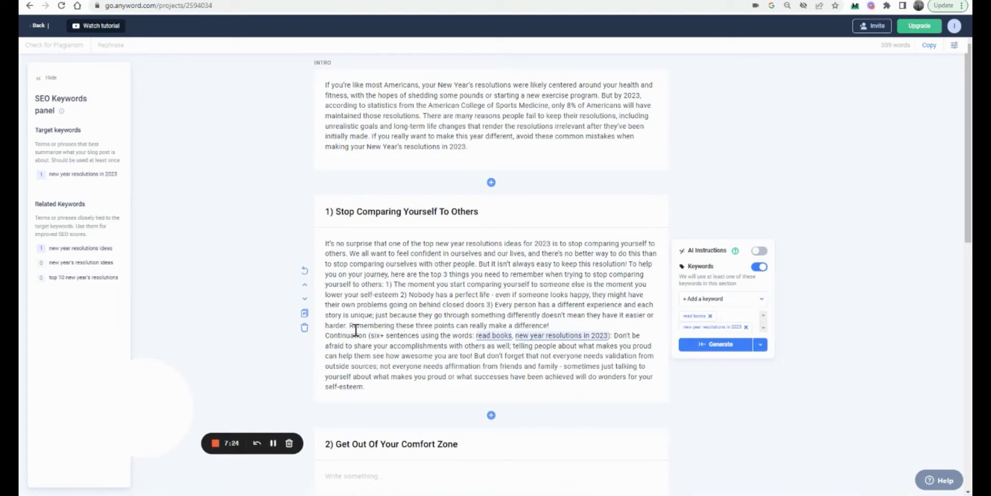
drag(349, 325, 480, 325)
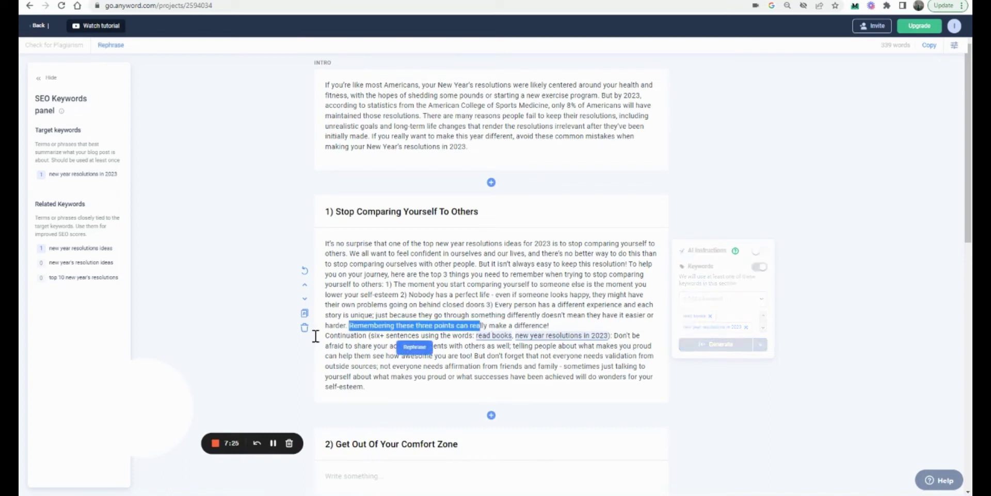
click(345, 335)
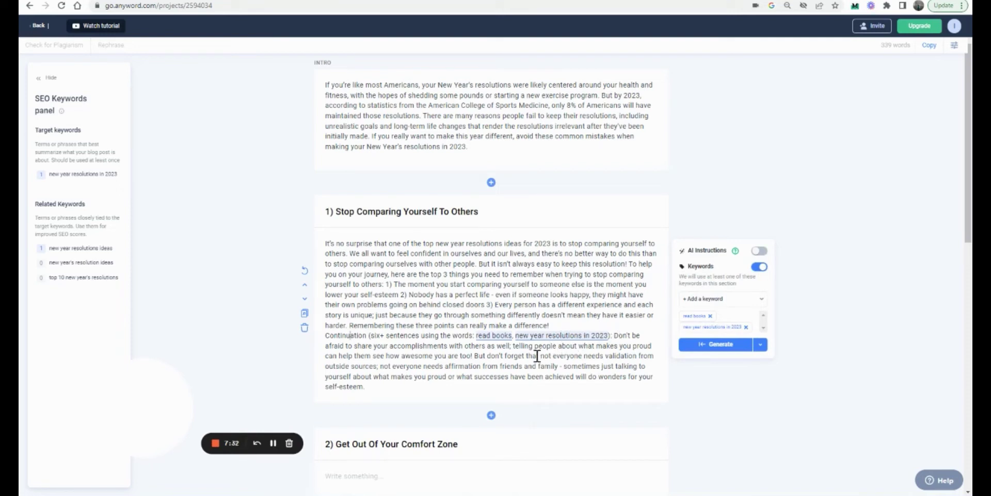
Give the Comfort Zone section the AI instruction 'You can plan and plan, but what it needs is action.' and generate it
scroll(536, 356, down, 1)
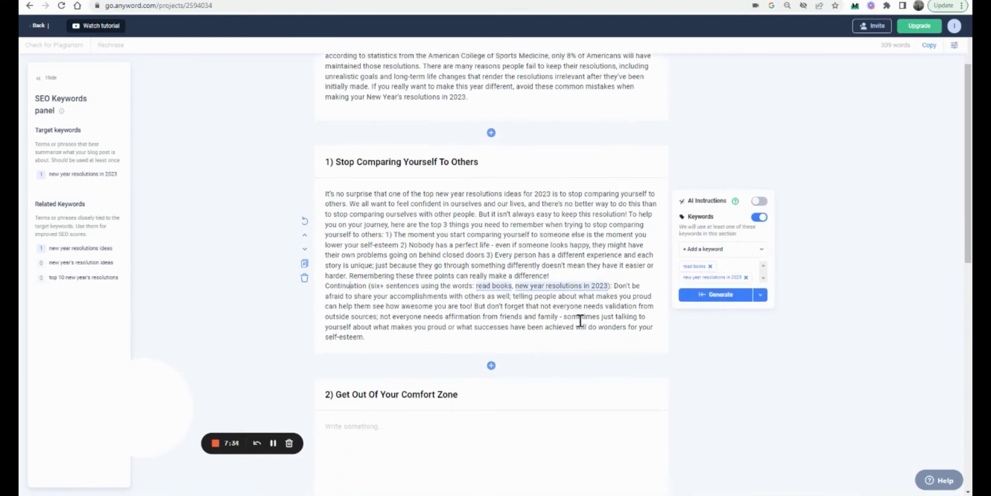
scroll(580, 321, down, 2)
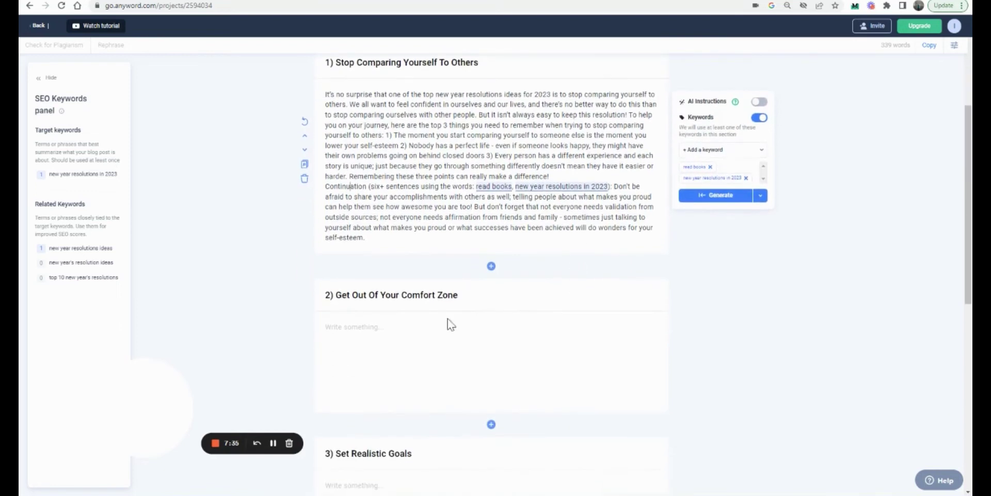
click(378, 326)
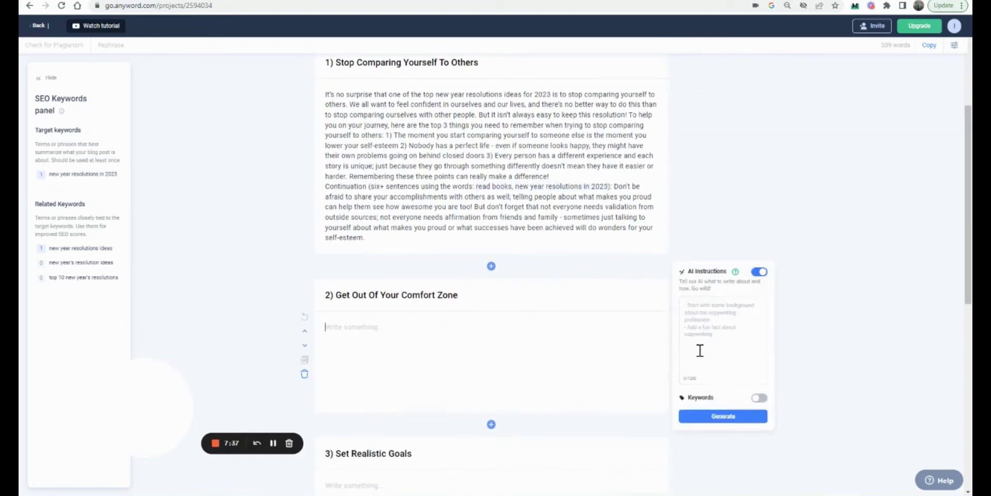
click(698, 307)
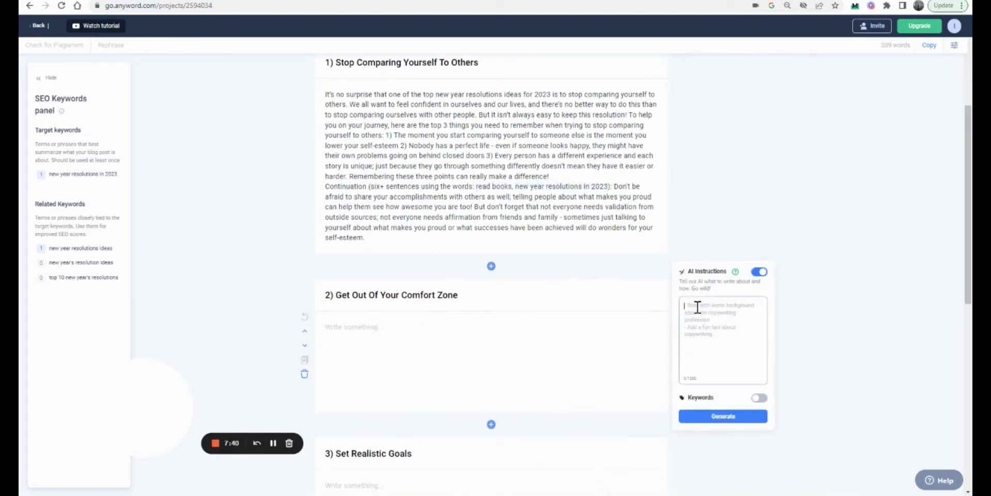
text(Most people 'wish' to do something and as you before more, they)
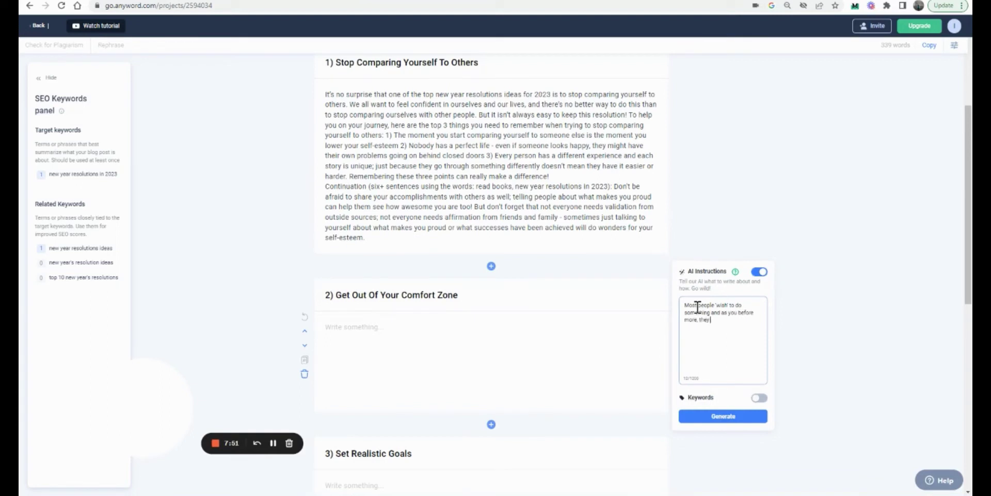
text( don't. SO unless you start a)
text(ction,)
drag(724, 320, 737, 341)
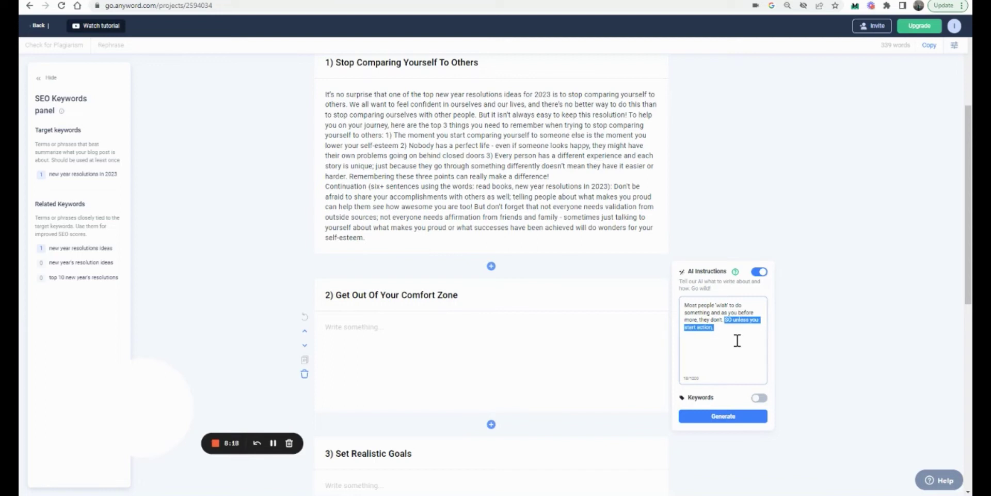
text(You can plan and plan,)
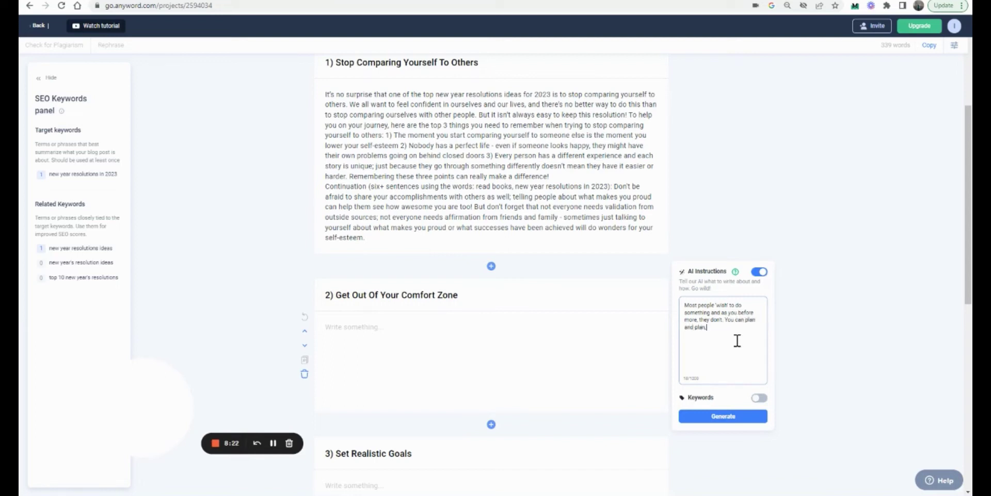
text( but what it needs is action.)
click(718, 417)
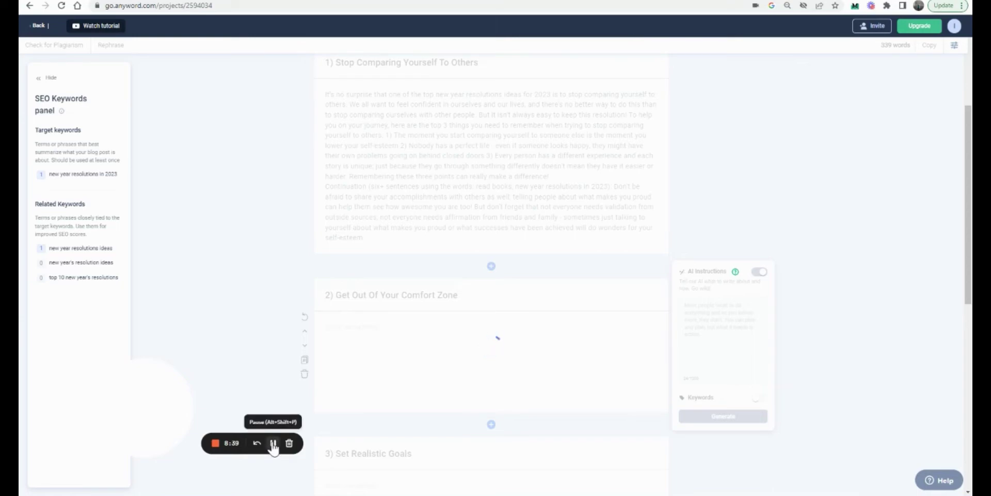
Review the five generated resolutions by selecting items in the list
scroll(408, 365, down, 2)
scroll(408, 365, down, 2)
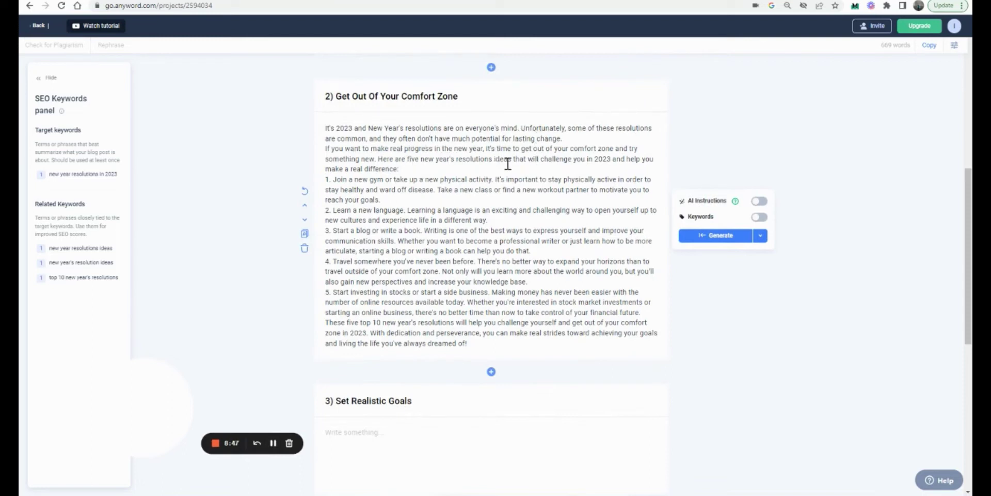
drag(533, 148, 555, 159)
click(428, 169)
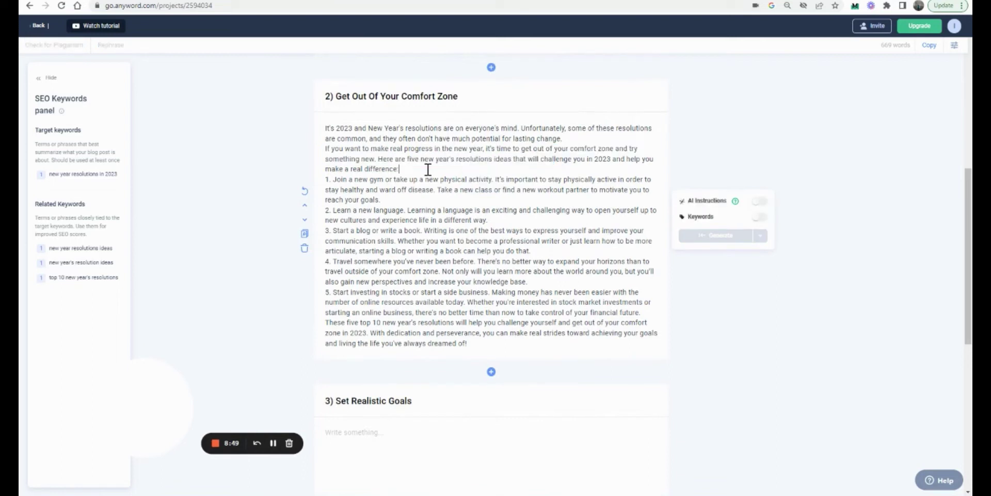
mouse_move(337, 179)
mouse_down()
mouse_move(402, 196)
mouse_move(382, 203)
mouse_up()
drag(489, 219, 347, 213)
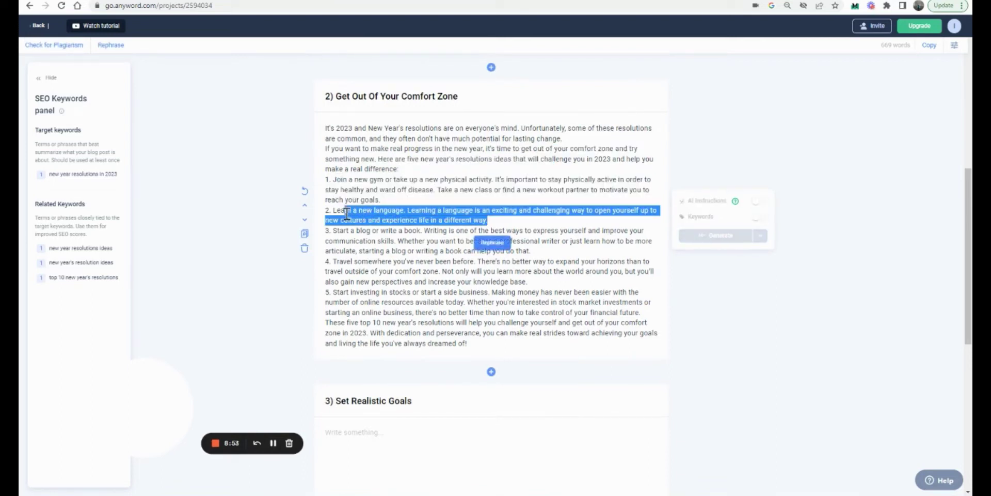
click(438, 251)
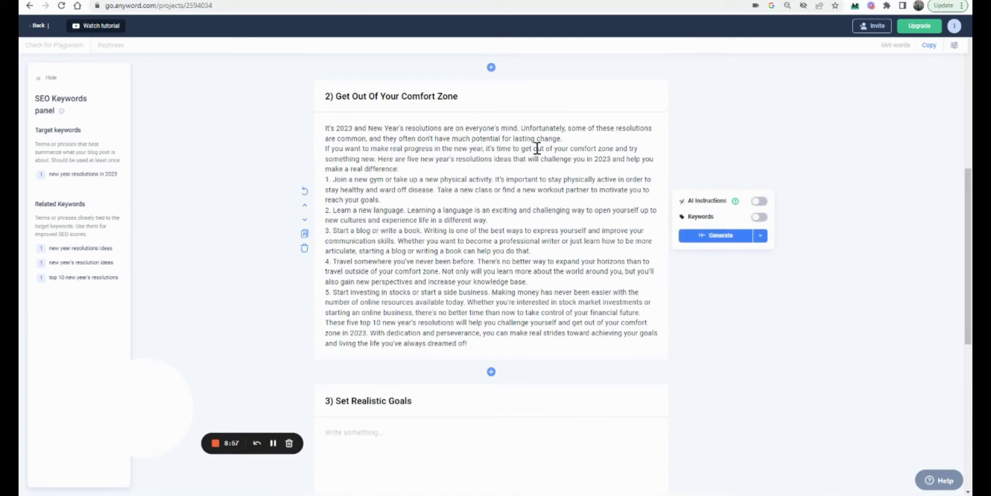
scroll(488, 201, down, 1)
scroll(487, 202, up, 2)
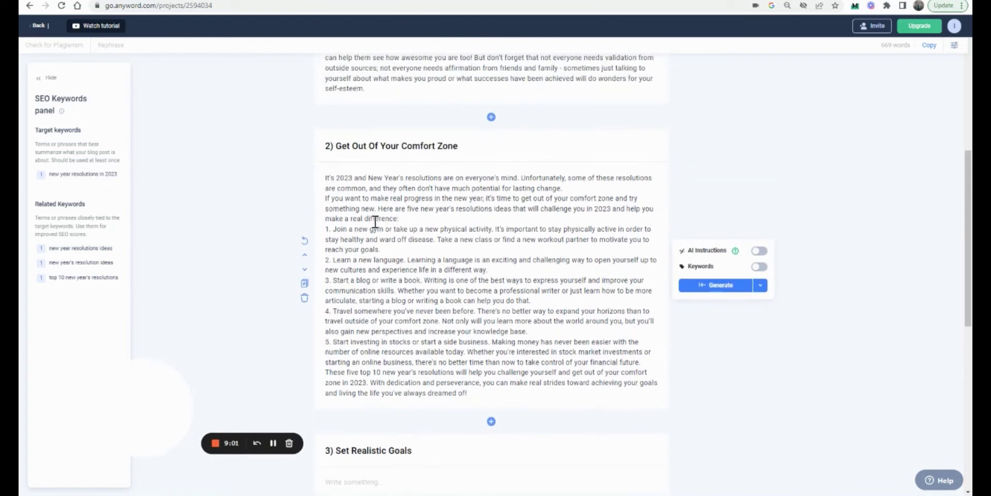
drag(378, 229, 388, 332)
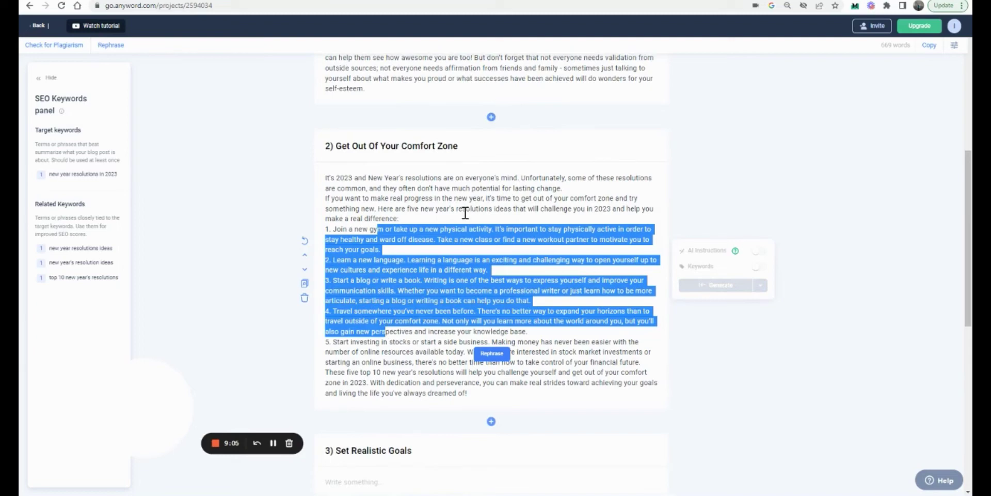
scroll(459, 217, down, 1)
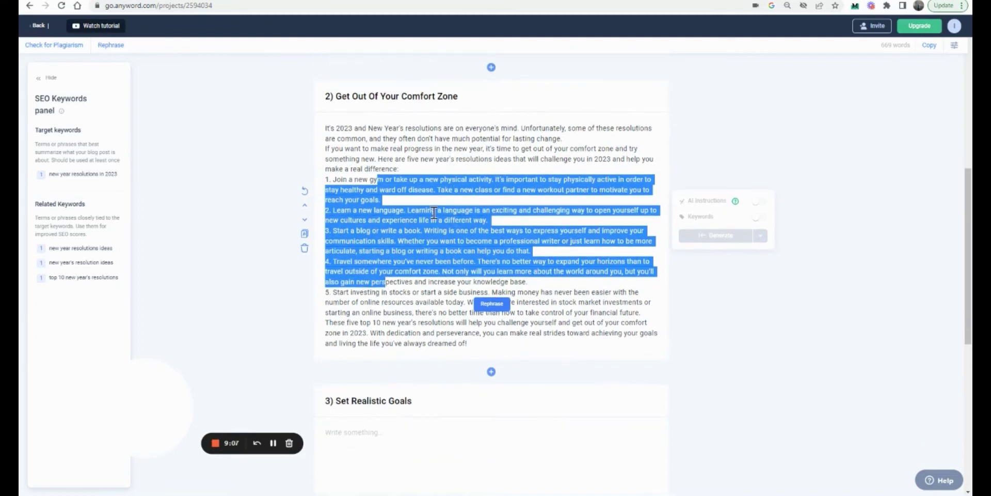
scroll(434, 213, down, 4)
Generate text for the empty Set Realistic Goals section
click(441, 229)
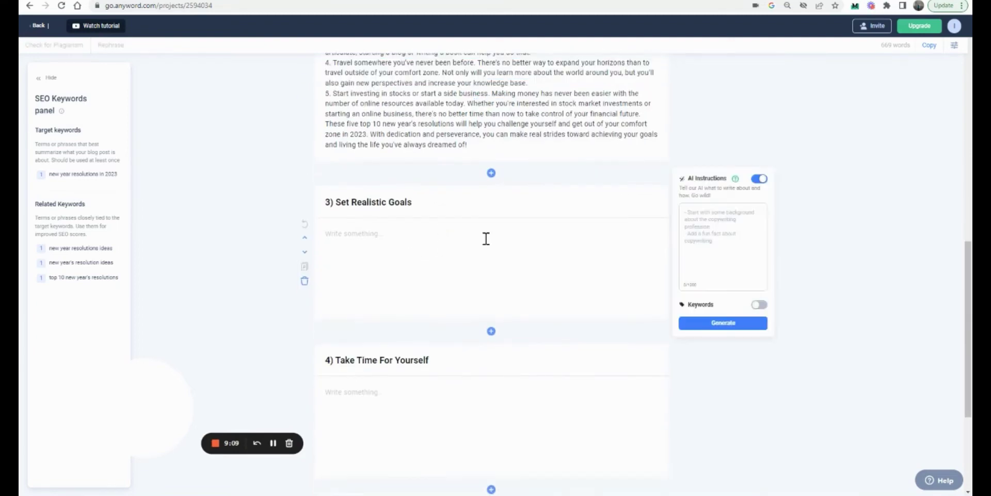
click(274, 443)
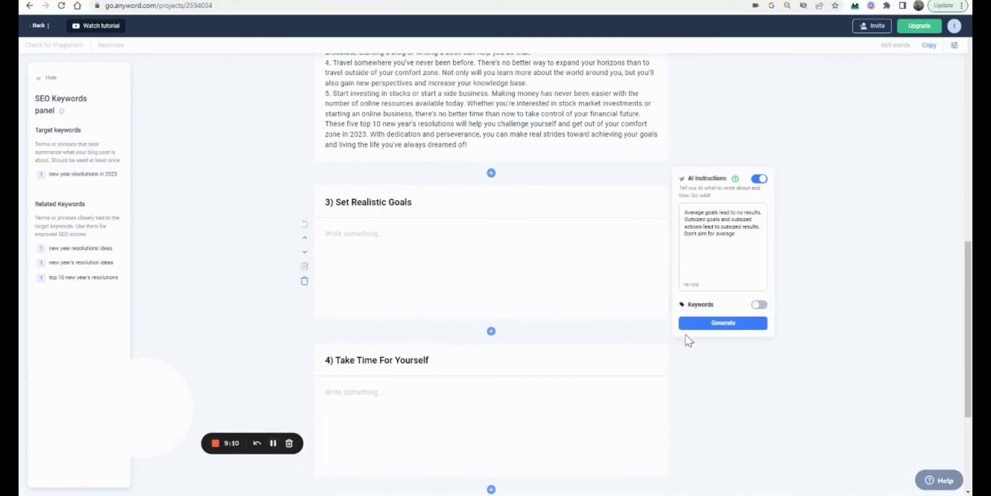
click(725, 324)
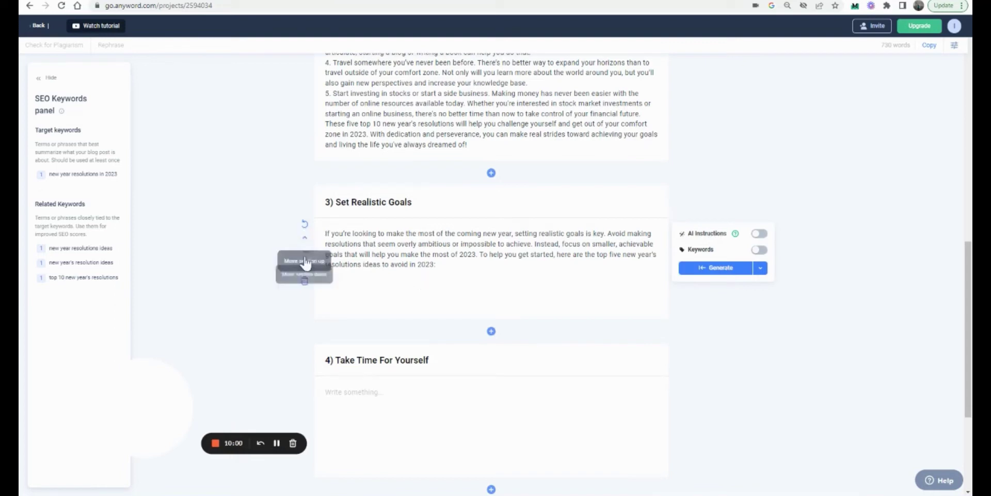
Undo that result, regenerate the section, and generate a continuation listing resolutions to avoid
click(305, 224)
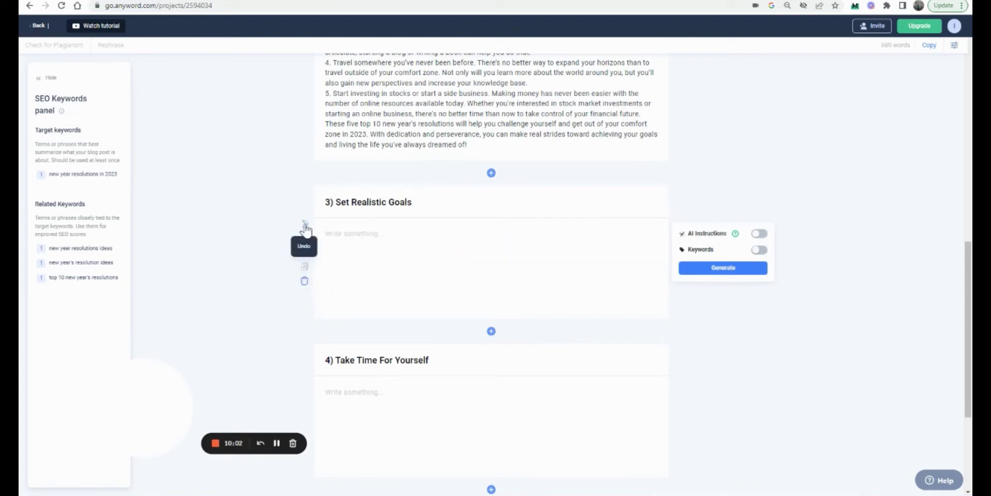
click(358, 239)
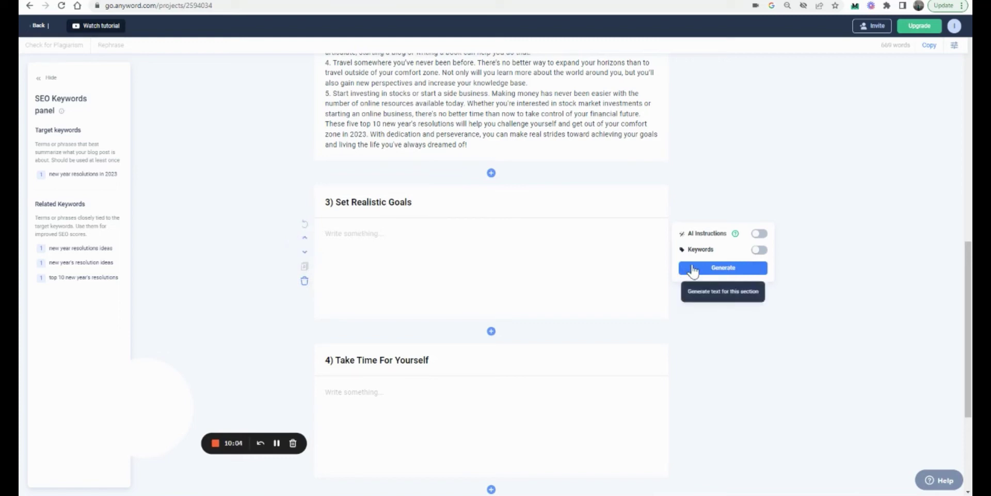
click(692, 268)
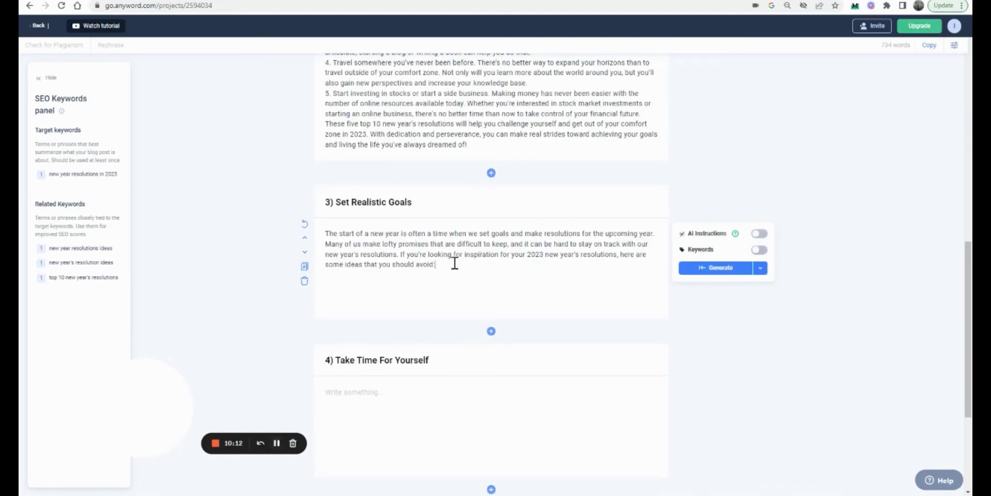
click(722, 271)
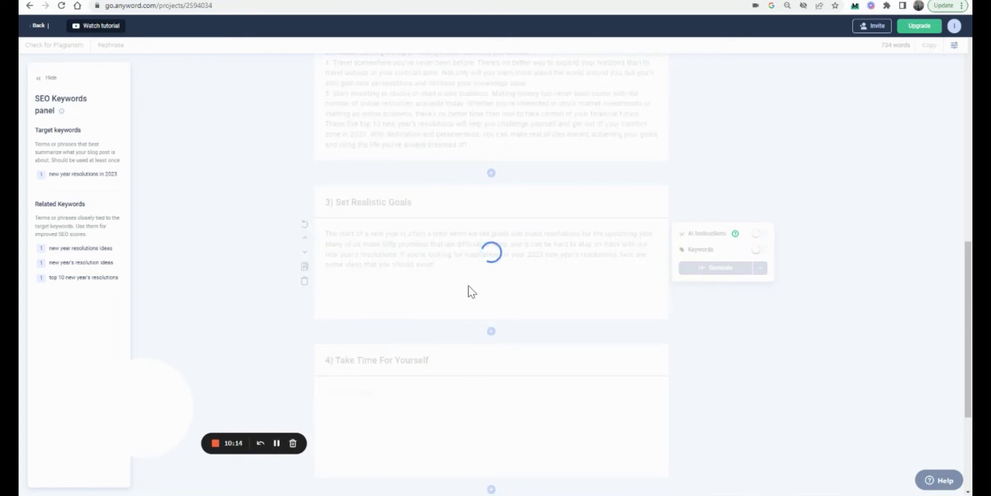
click(276, 443)
click(276, 443)
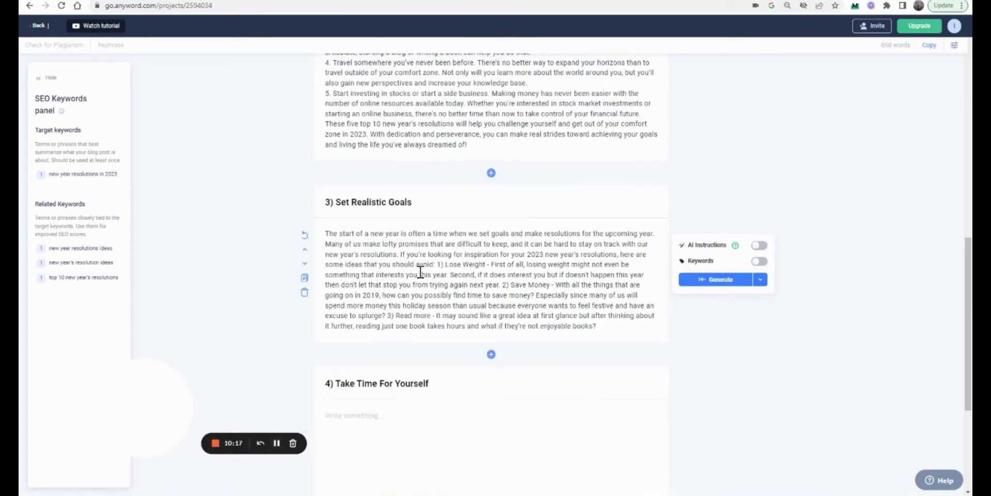
Run a plagiarism check on the first section, confirm 0 matches and 100% unique, then return to the top
scroll(421, 270, down, 2)
scroll(421, 270, up, 4)
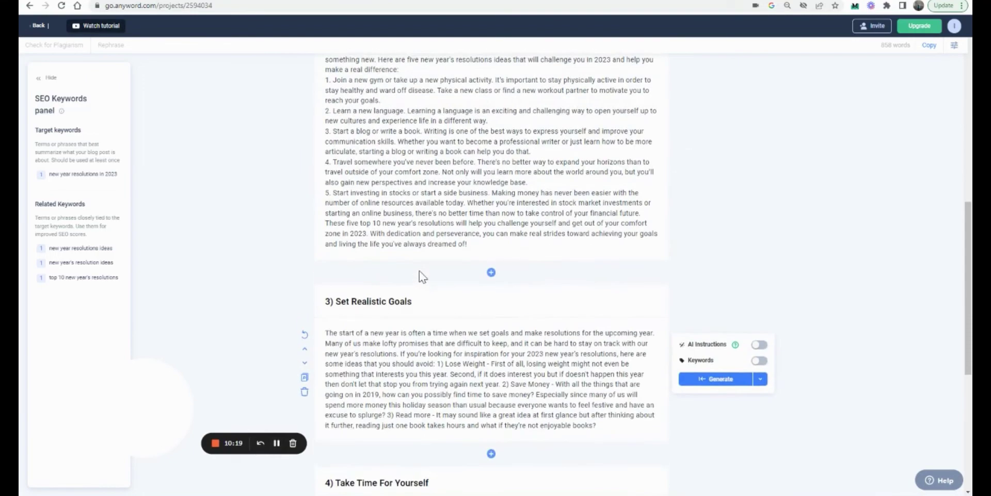
scroll(419, 271, up, 10)
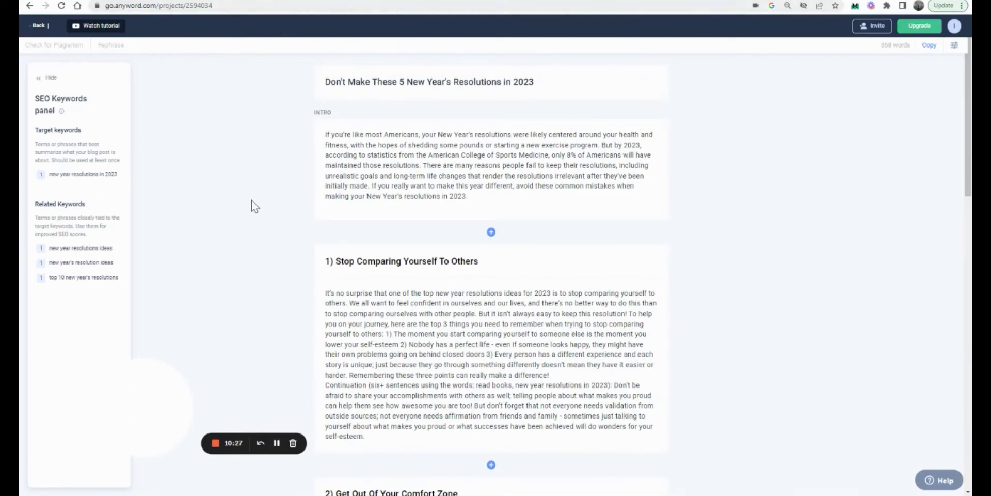
scroll(250, 201, down, 2)
click(438, 232)
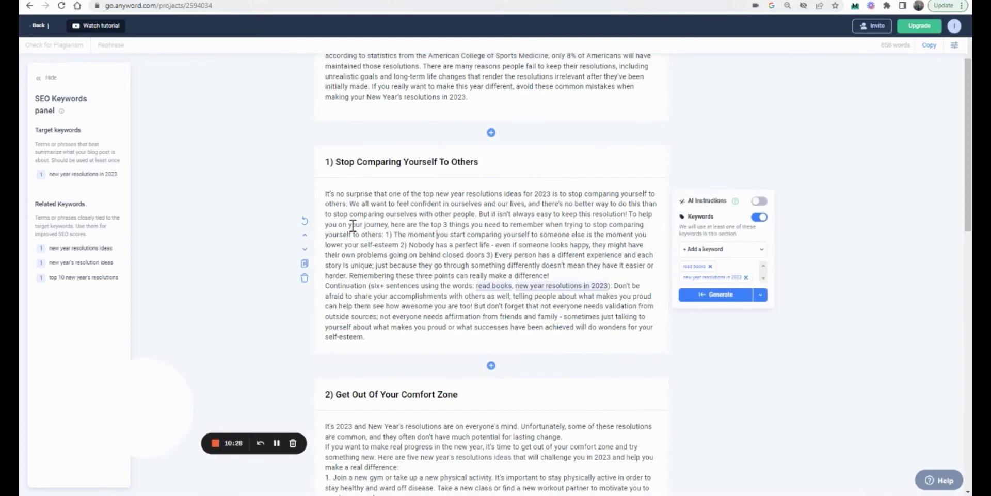
click(304, 266)
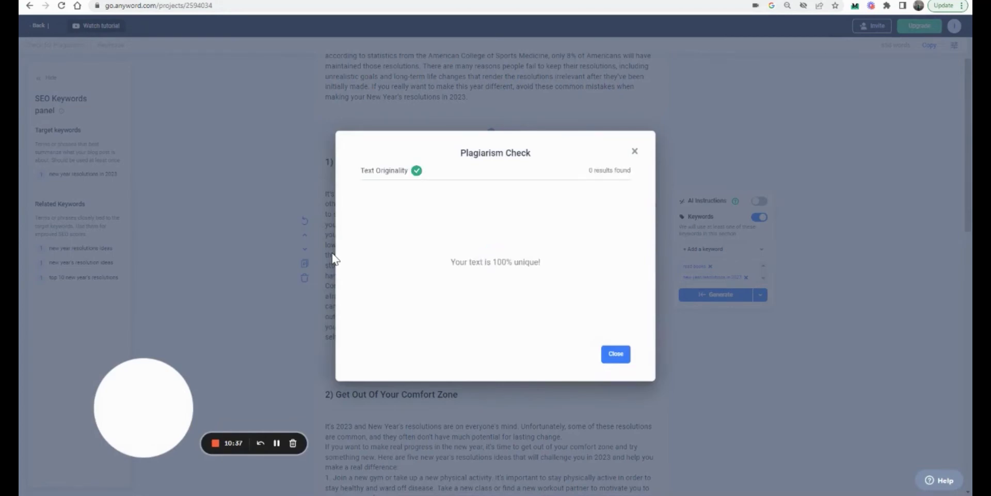
click(604, 356)
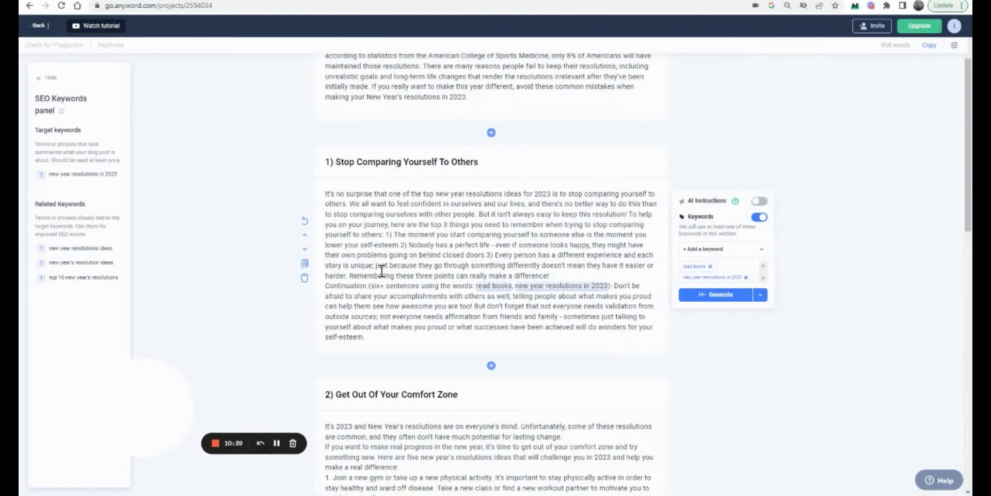
scroll(382, 270, up, 3)
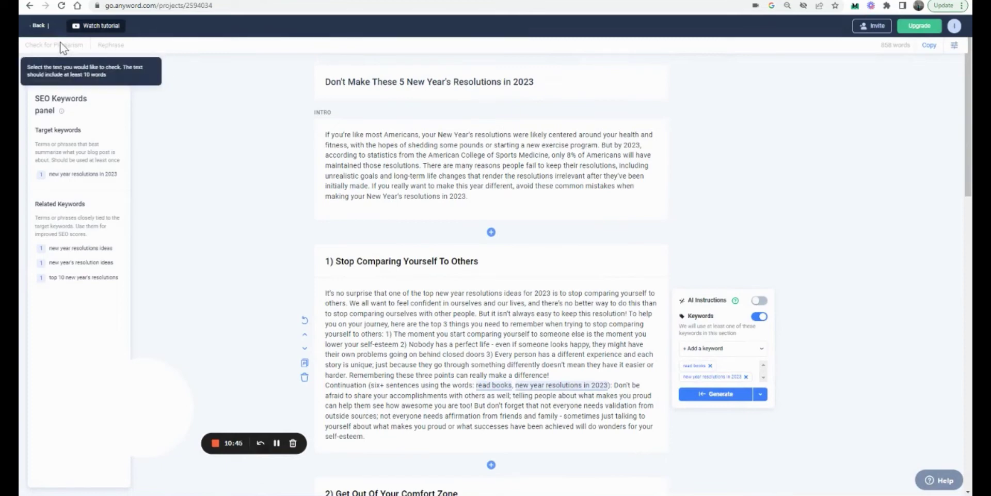
Create a new Instagram Caption document with a brief about anyword and generate captions
click(38, 27)
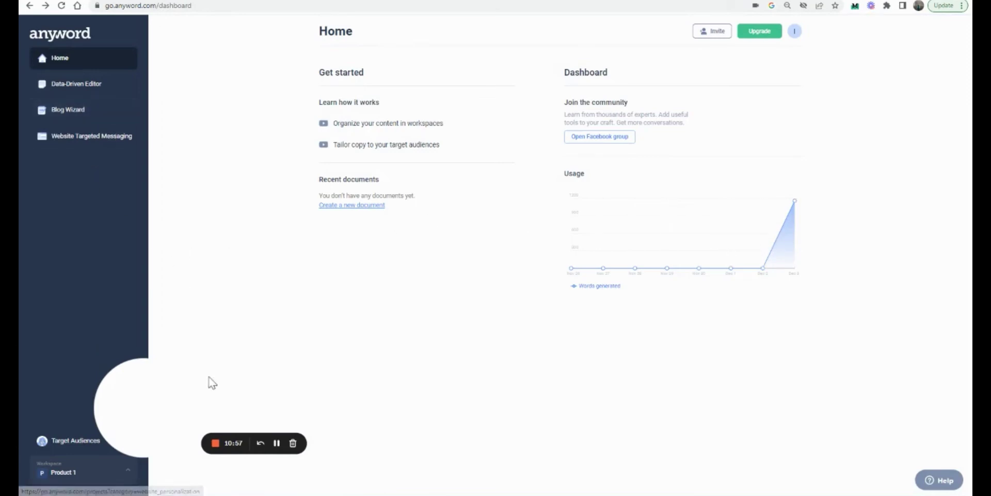
click(277, 443)
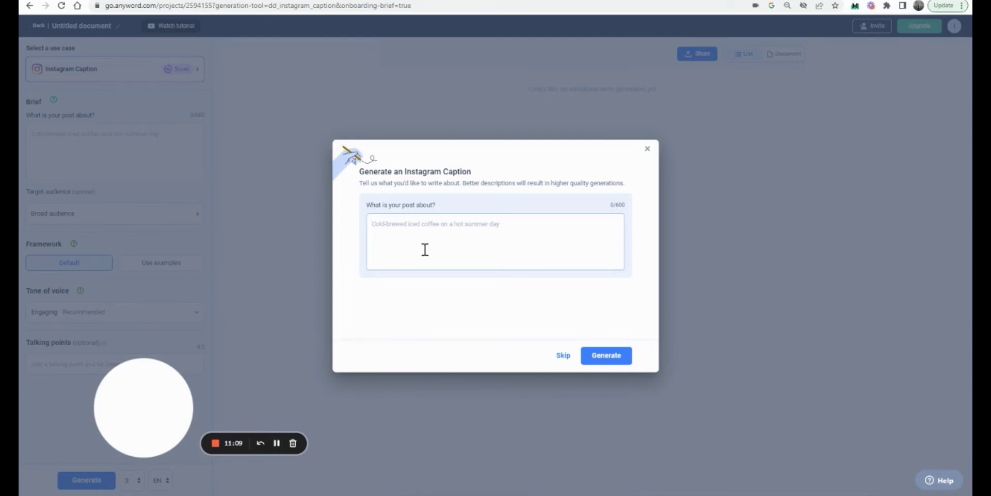
text(an)
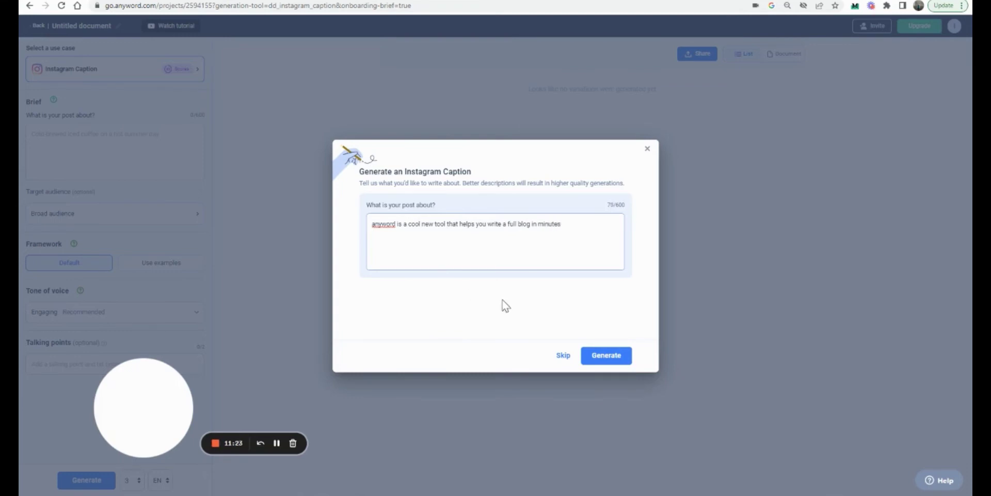
click(597, 356)
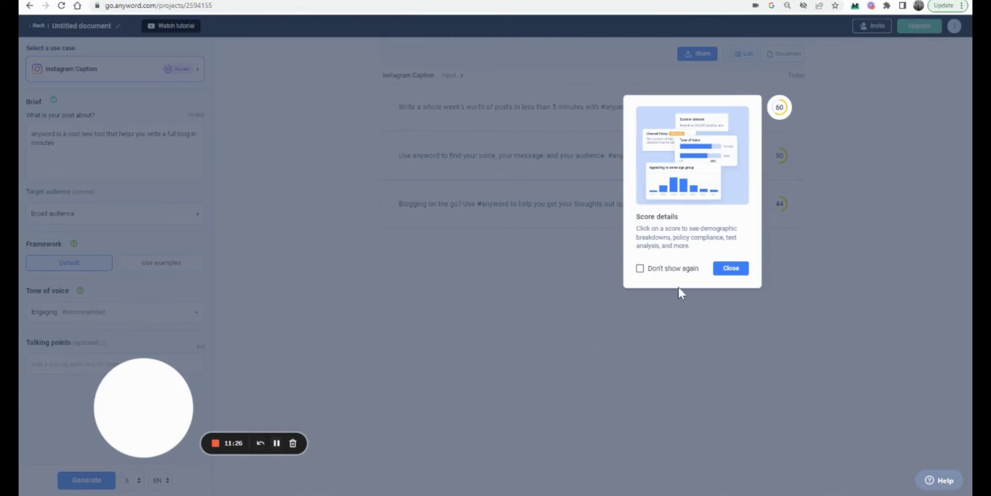
Review the score breakdowns of the first two captions, scored 60 and 50
click(716, 272)
mouse_move(513, 122)
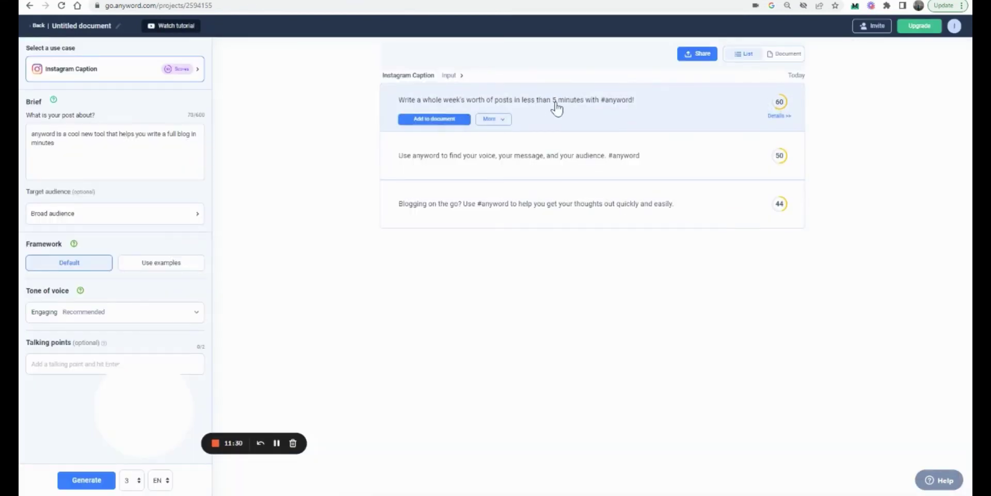
click(780, 106)
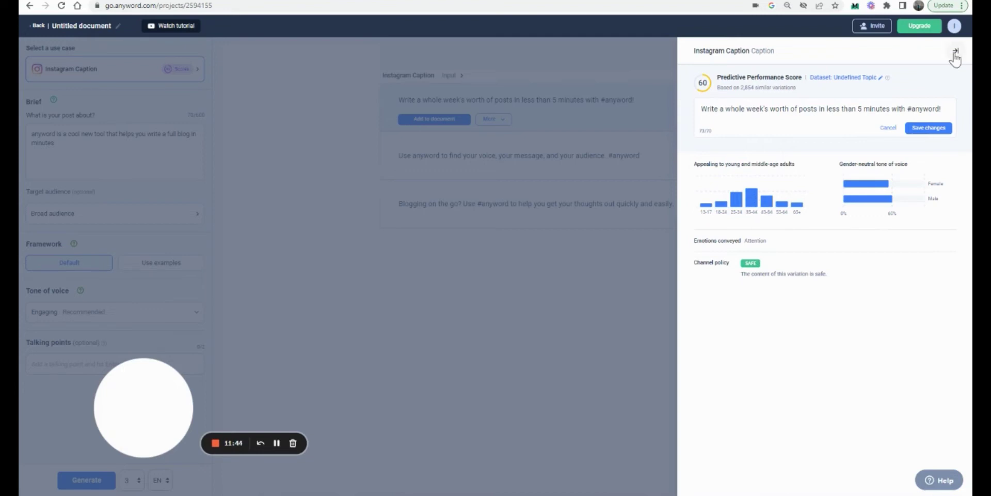
click(670, 304)
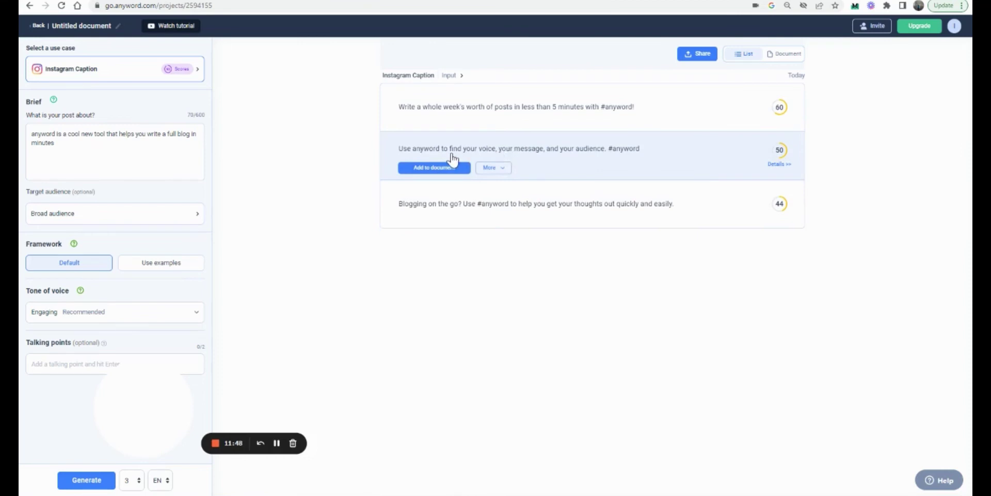
click(782, 155)
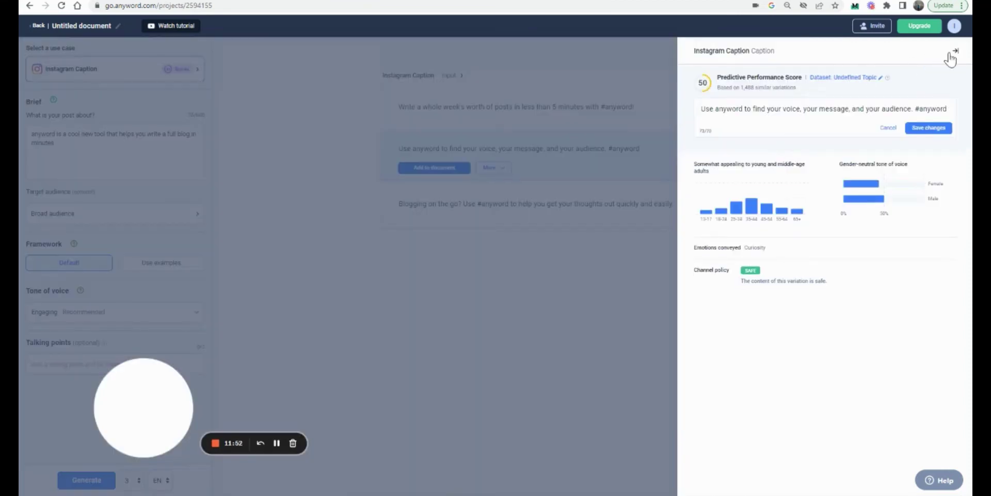
click(591, 312)
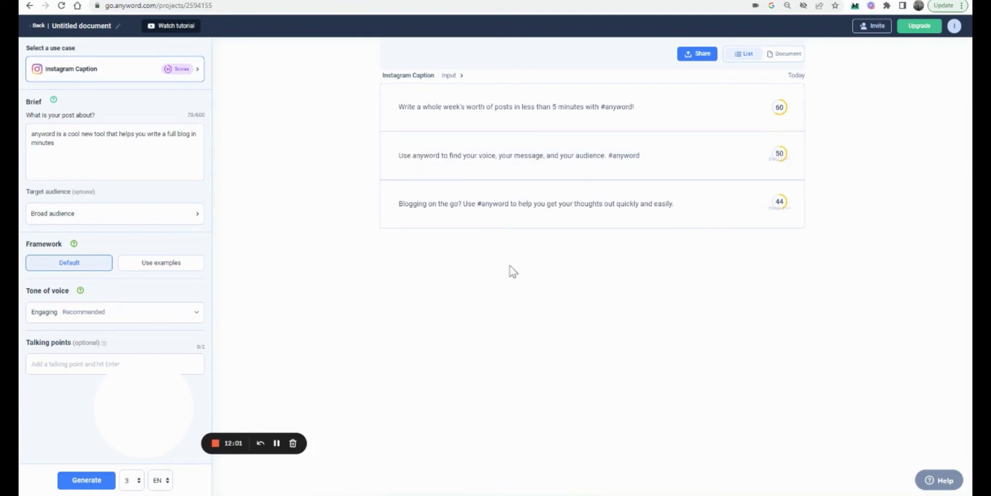
click(277, 443)
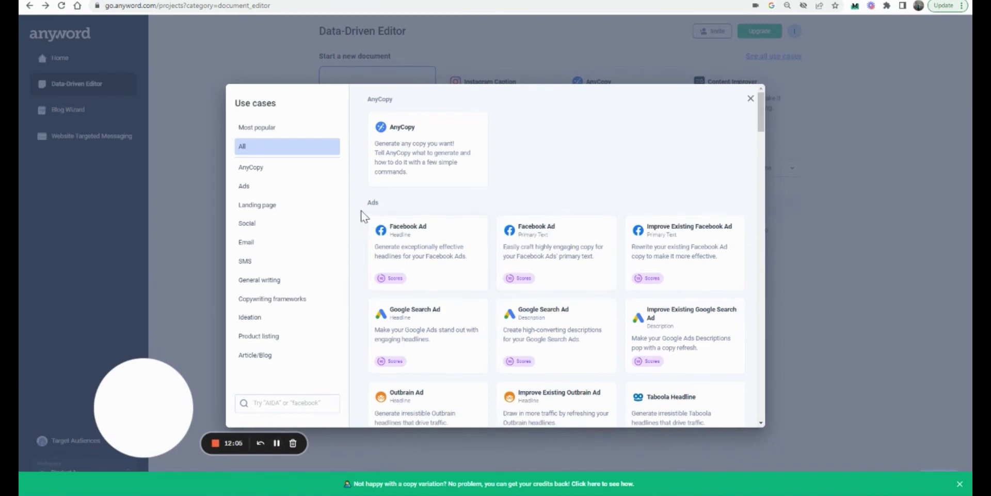
Browse all use cases in the catalogue, then filter to Ads and then Social
scroll(529, 202, down, 3)
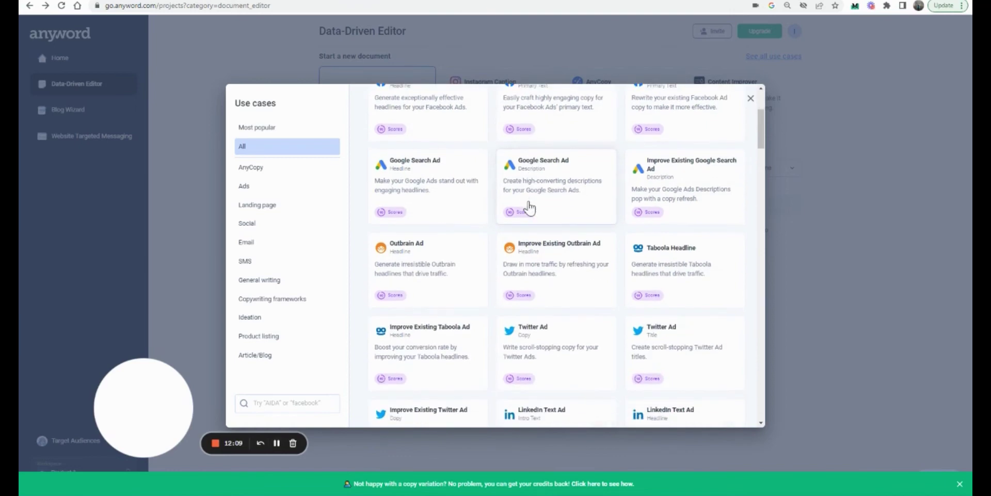
scroll(528, 207, down, 4)
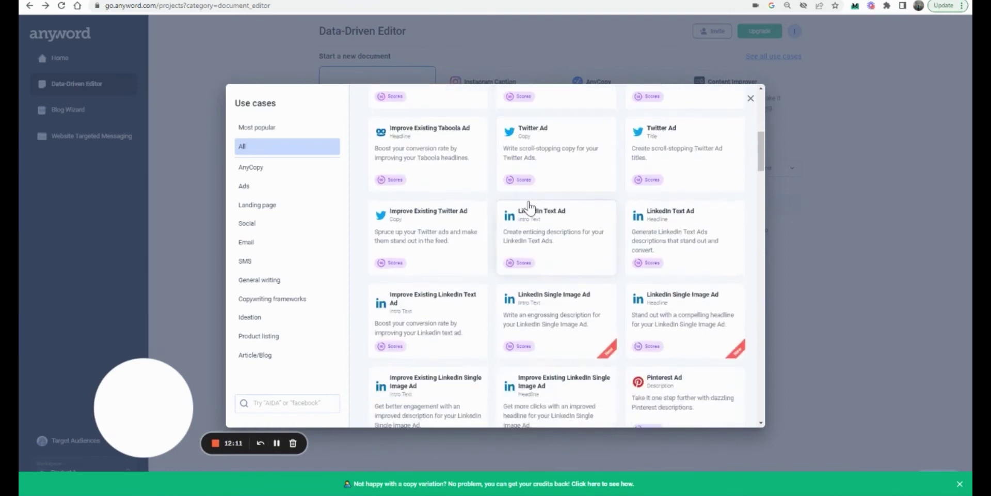
scroll(506, 279, down, 2)
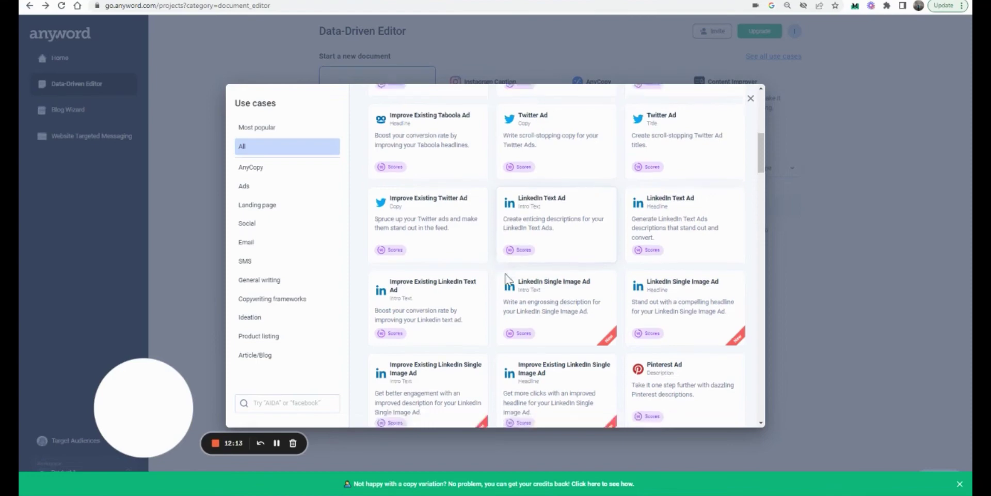
scroll(505, 290, down, 3)
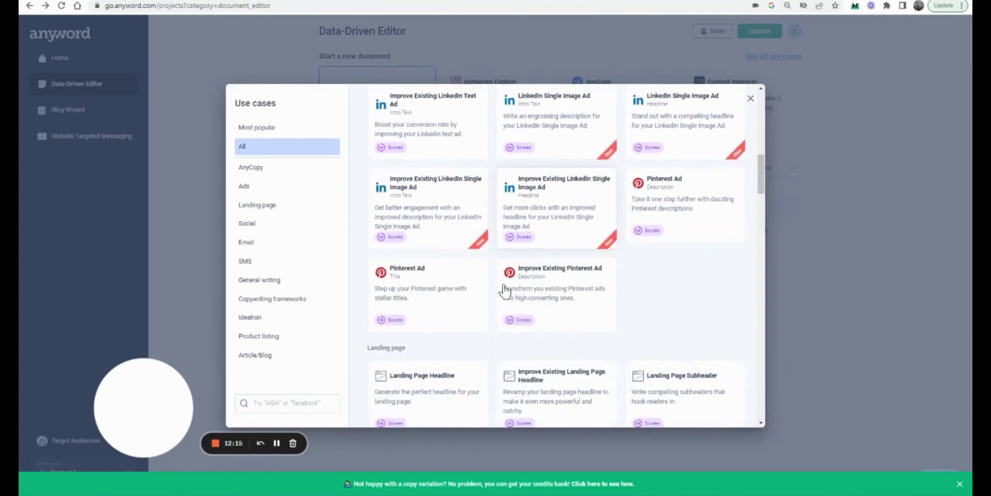
scroll(505, 290, down, 2)
scroll(506, 290, down, 1)
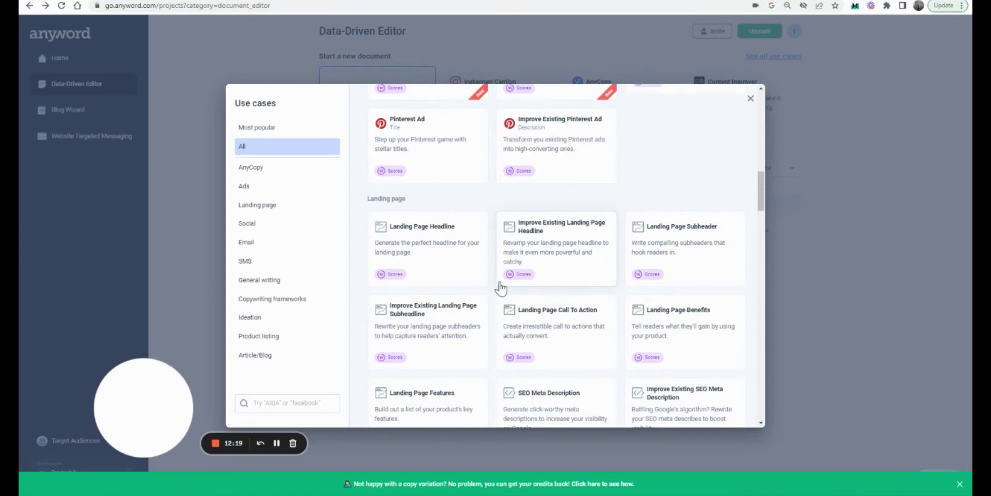
scroll(485, 297, down, 2)
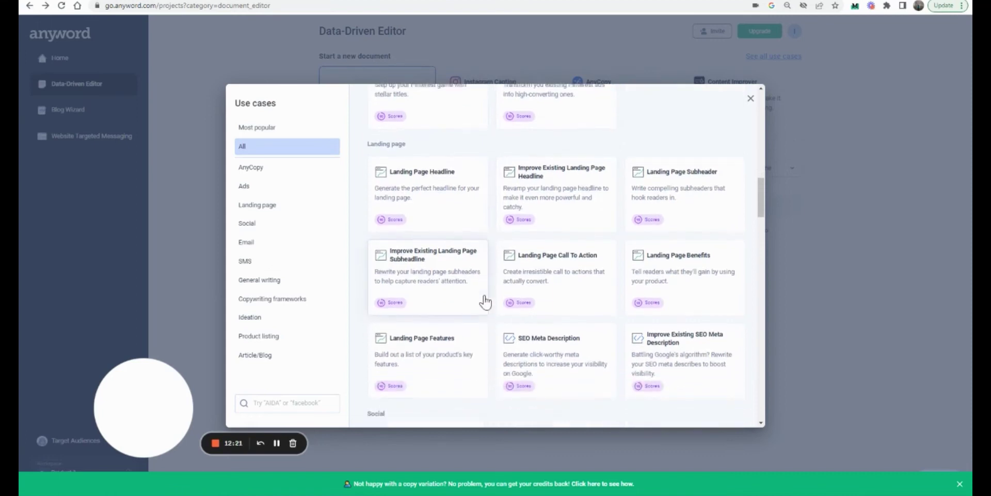
scroll(506, 310, down, 2)
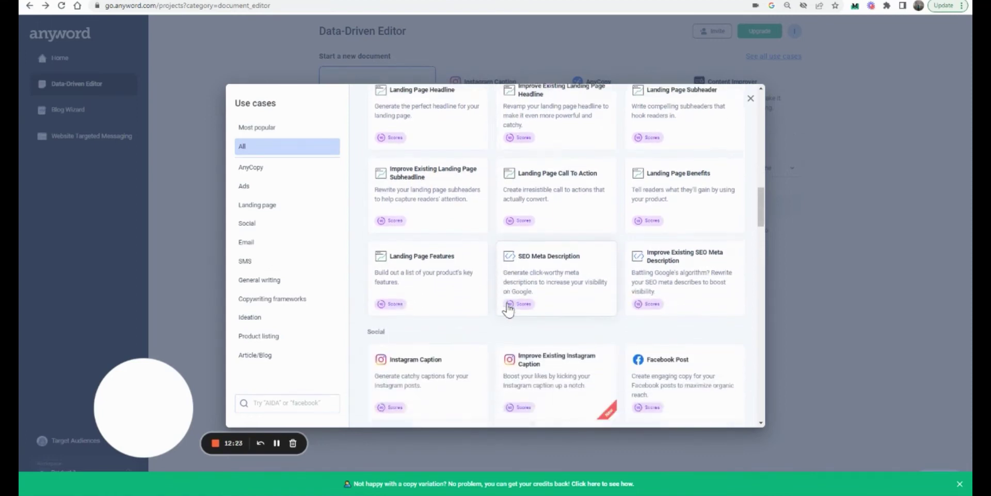
scroll(493, 323, down, 1)
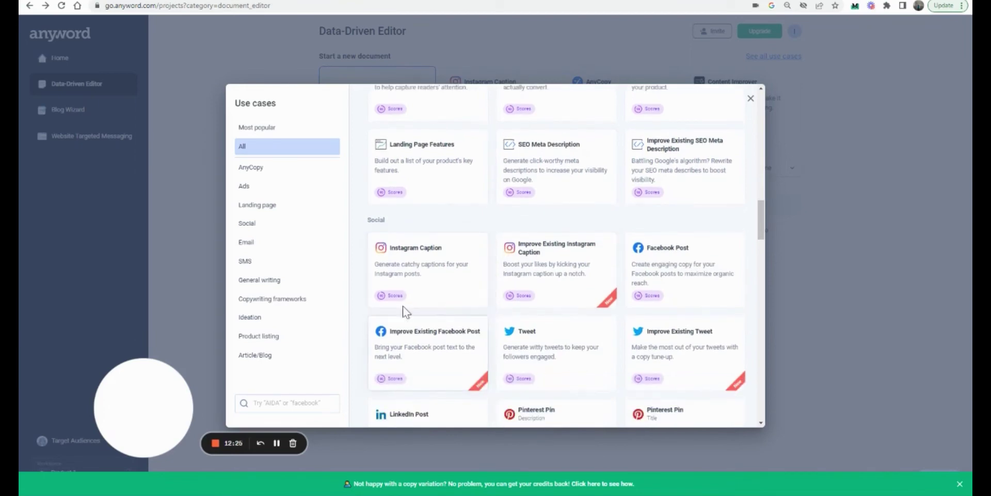
click(258, 187)
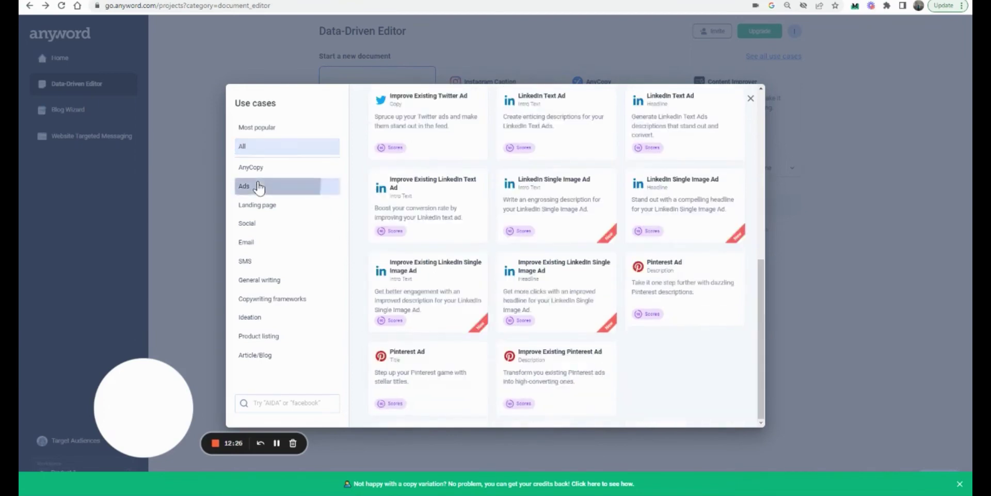
click(254, 223)
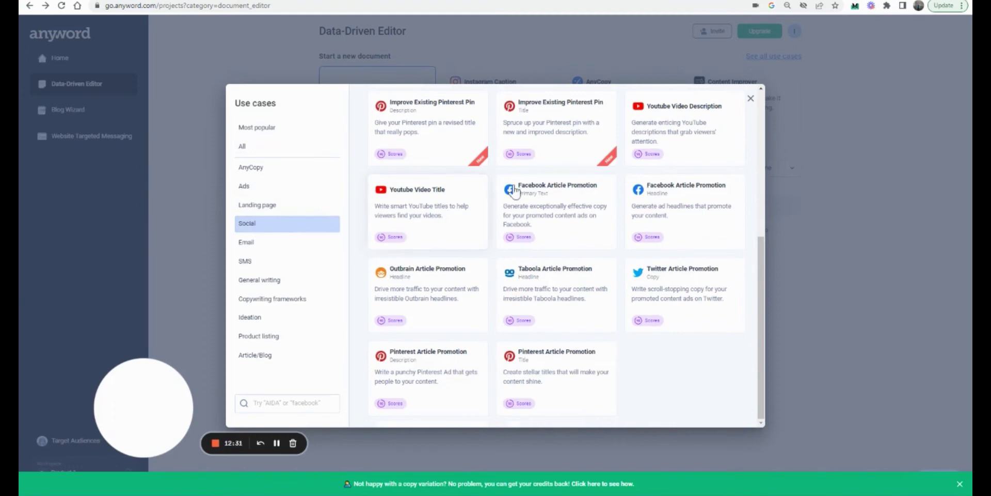
Generate YouTube titles for the anyword AI writing tool review and inspect the 73, 57 and 17 results
click(277, 443)
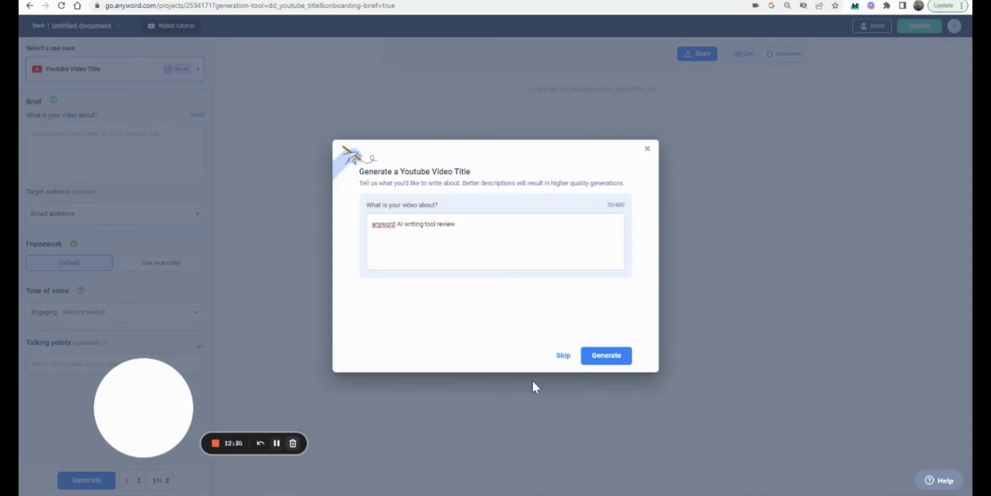
click(608, 356)
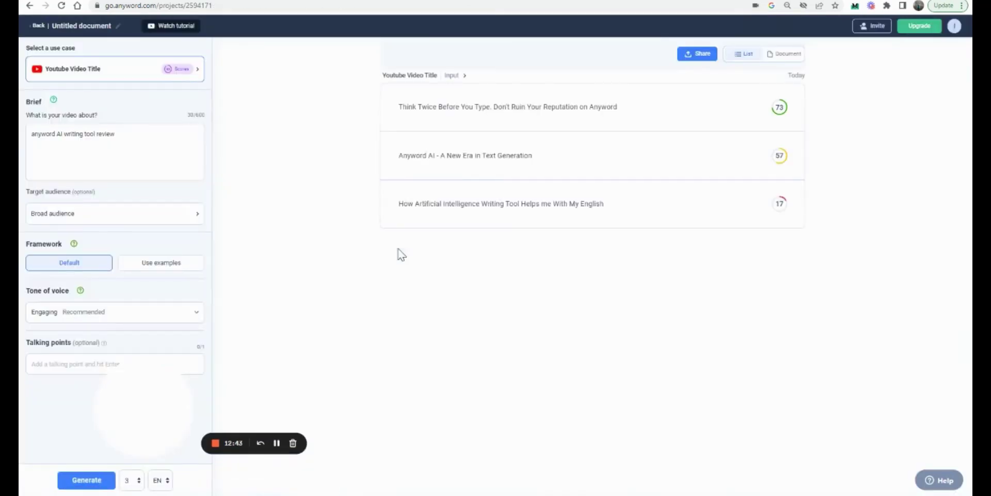
mouse_move(568, 106)
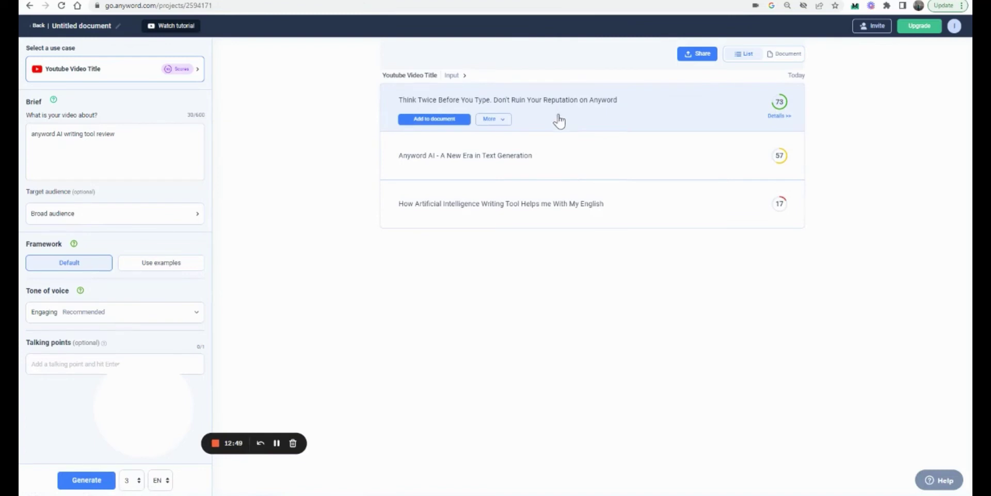
mouse_move(462, 160)
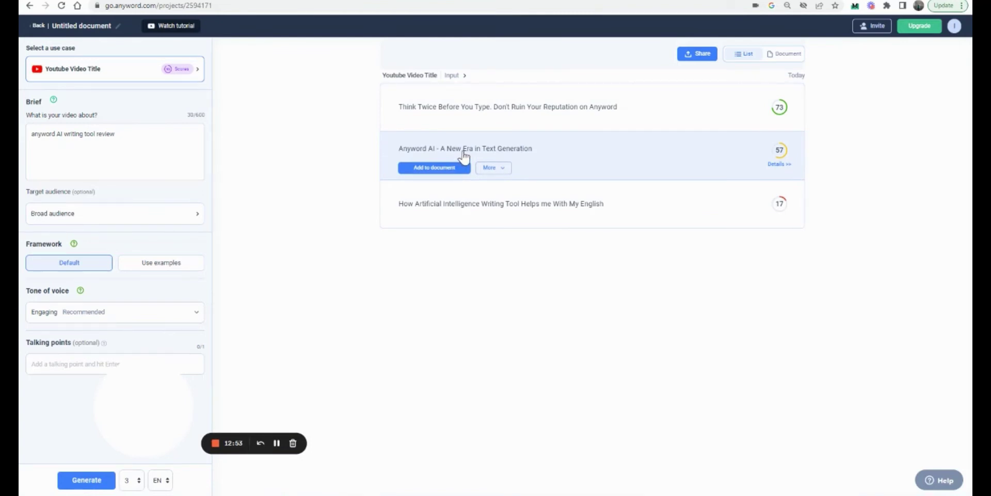
mouse_move(490, 208)
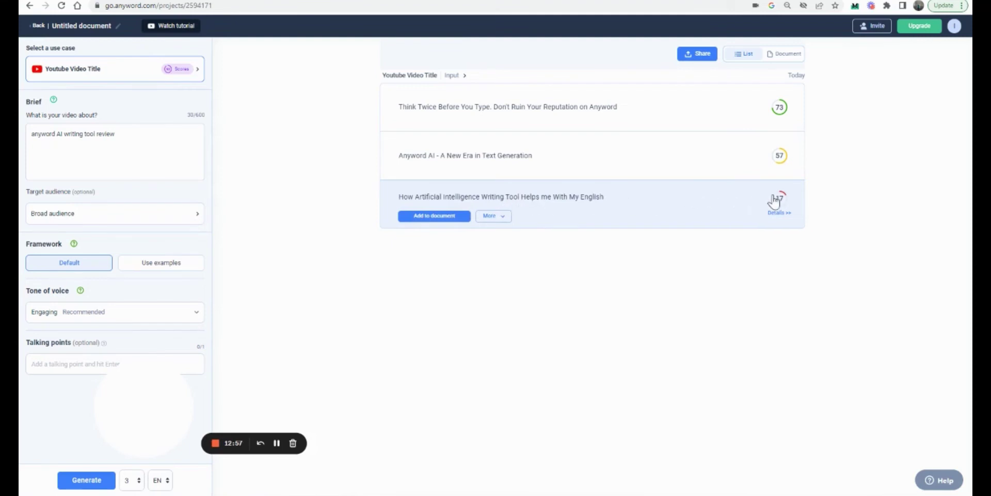
Request more titles like the top-scoring one, with tone changed for younger age groups
mouse_move(620, 122)
click(481, 122)
mouse_move(521, 189)
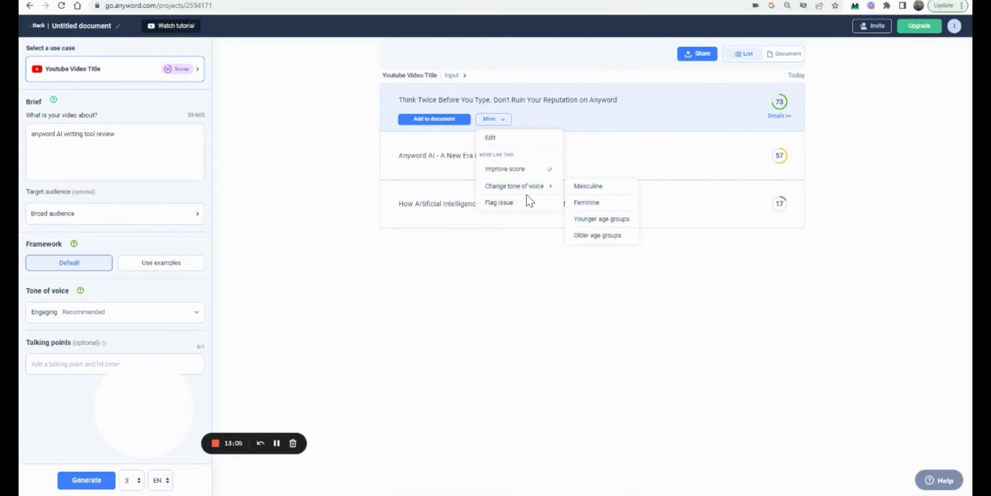
click(595, 221)
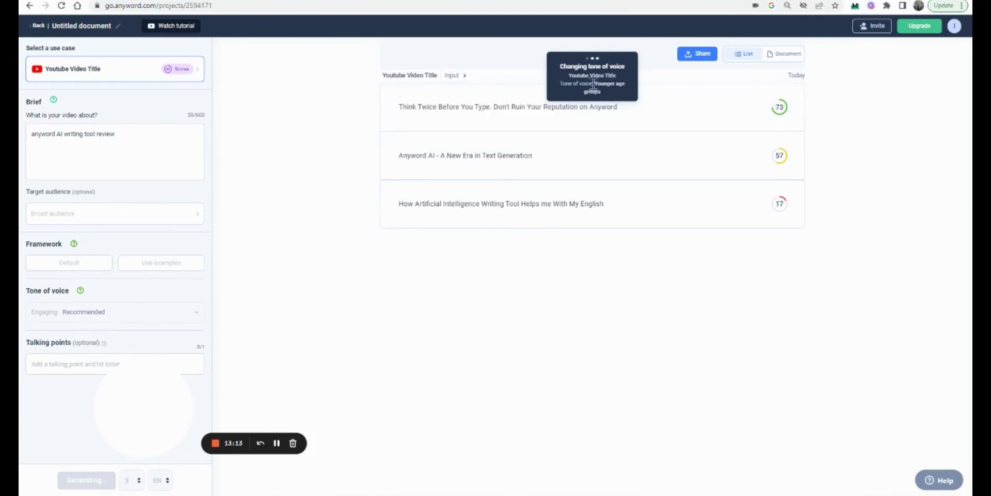
Inspect the three new tone-changed titles, scored 74, 73 and 63
mouse_move(477, 115)
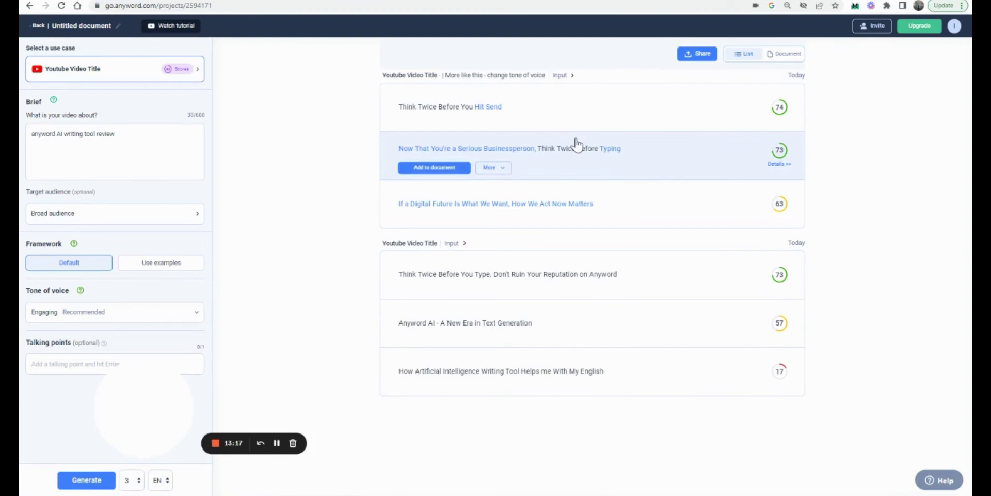
mouse_move(542, 110)
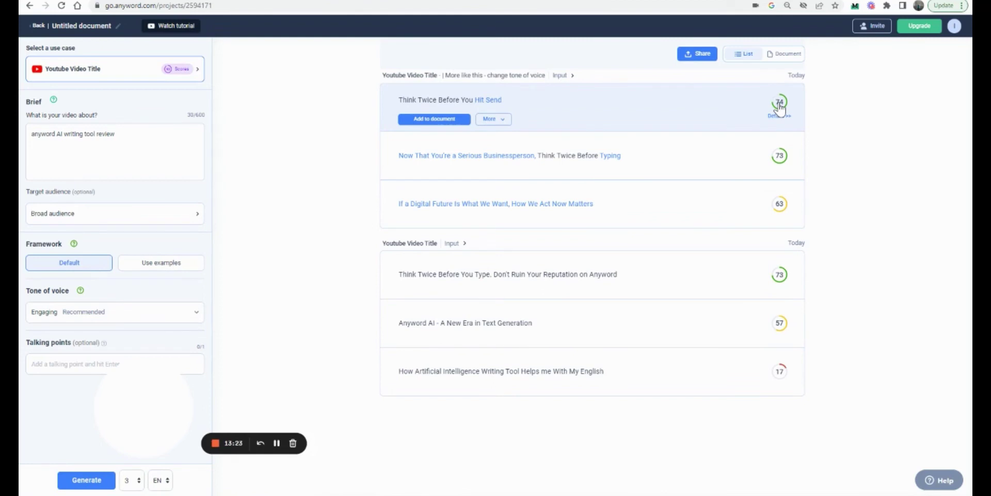
mouse_move(500, 170)
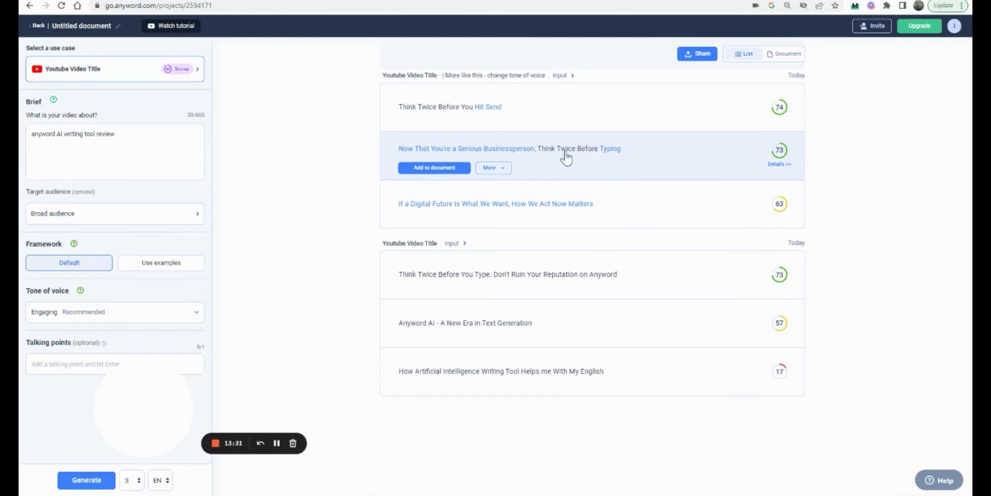
mouse_move(448, 209)
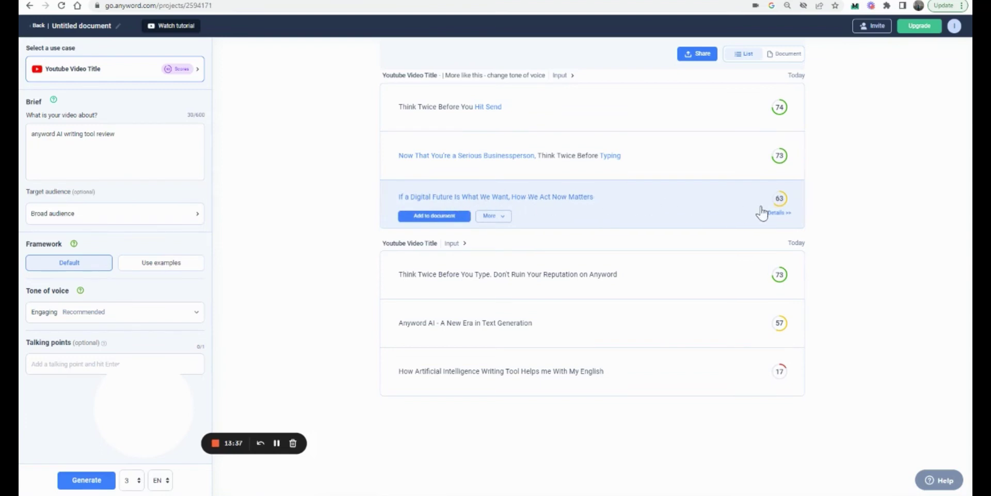
mouse_move(491, 268)
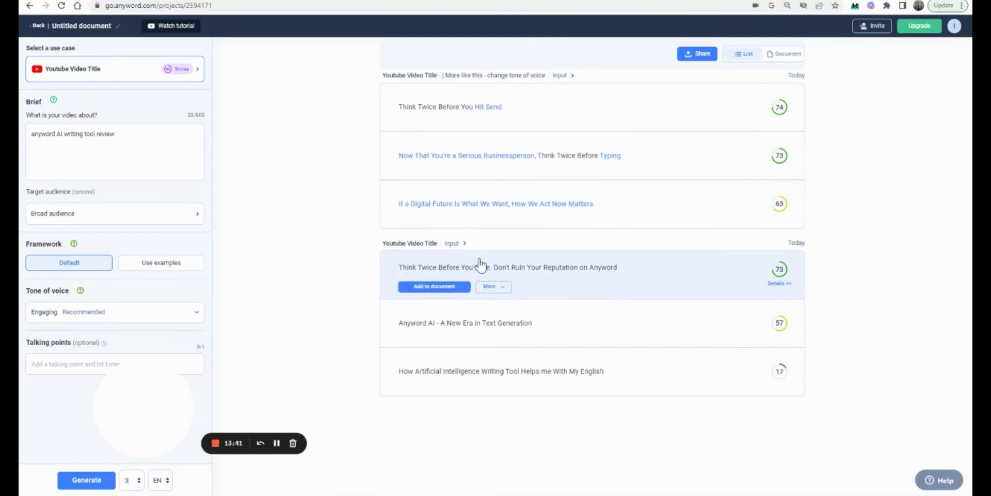
Edit the video brief to drop 'writing' and add 'pros/coons, pricing and more', then generate new titles
click(563, 77)
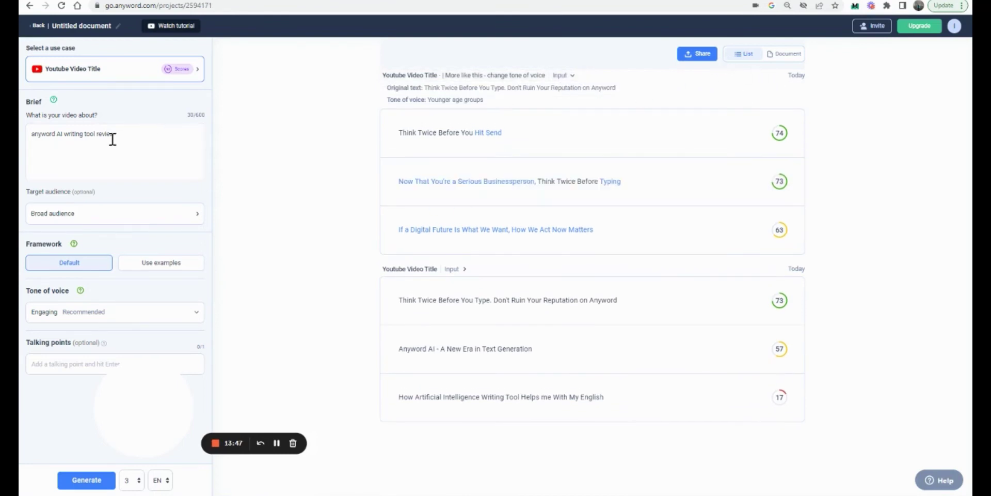
double_click(64, 133)
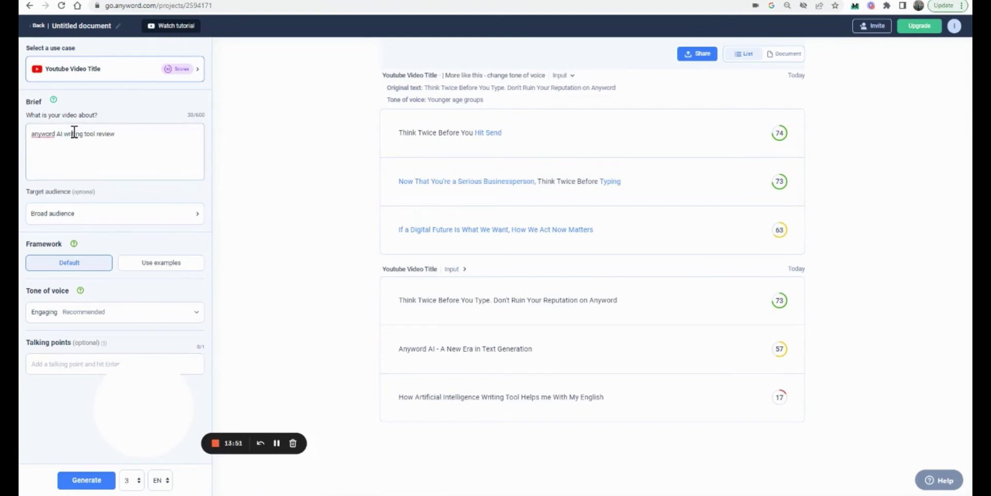
triple_click(75, 132)
double_click(75, 133)
key(BackSpace)
text(pros/co)
text(ons)
text(, pricing and more)
click(85, 479)
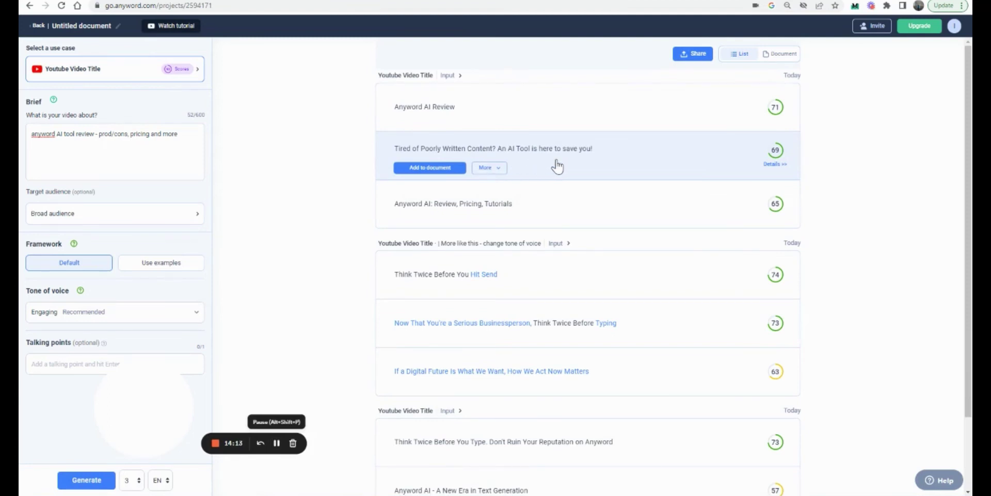
mouse_move(761, 212)
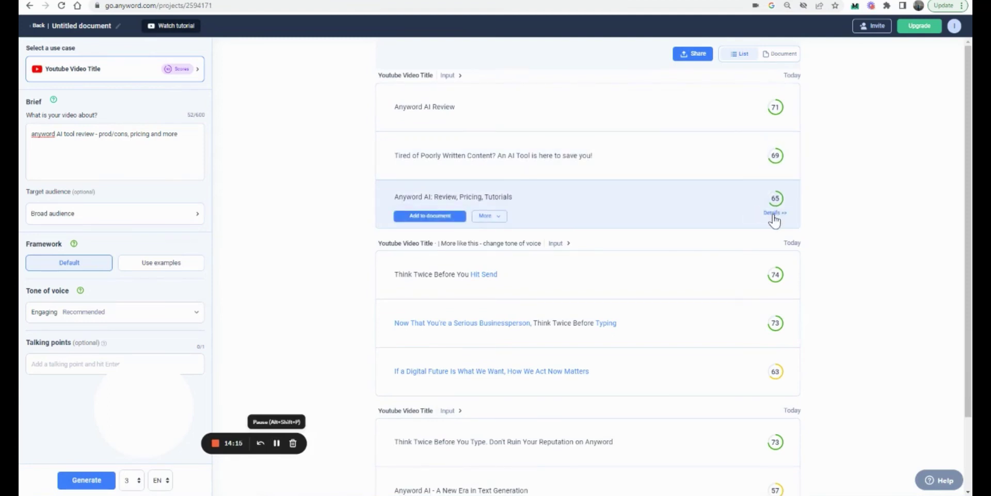
click(775, 198)
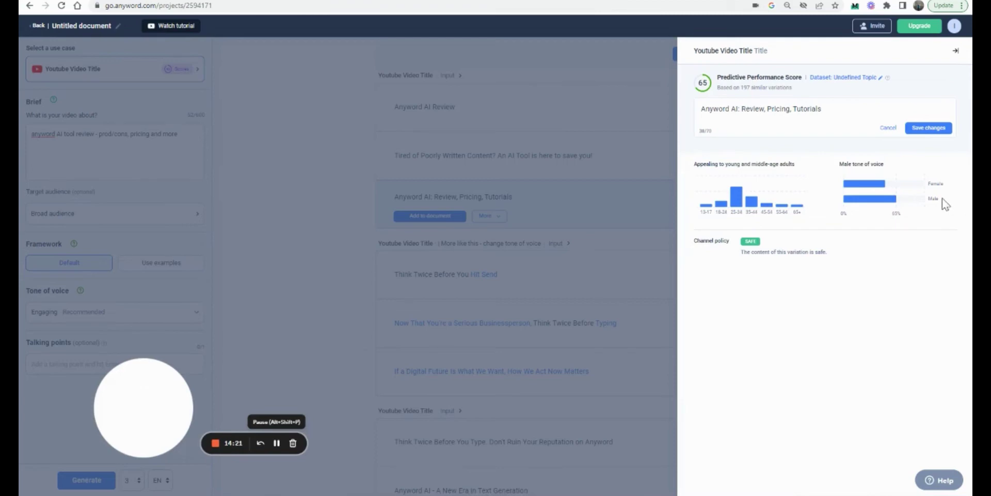
click(636, 191)
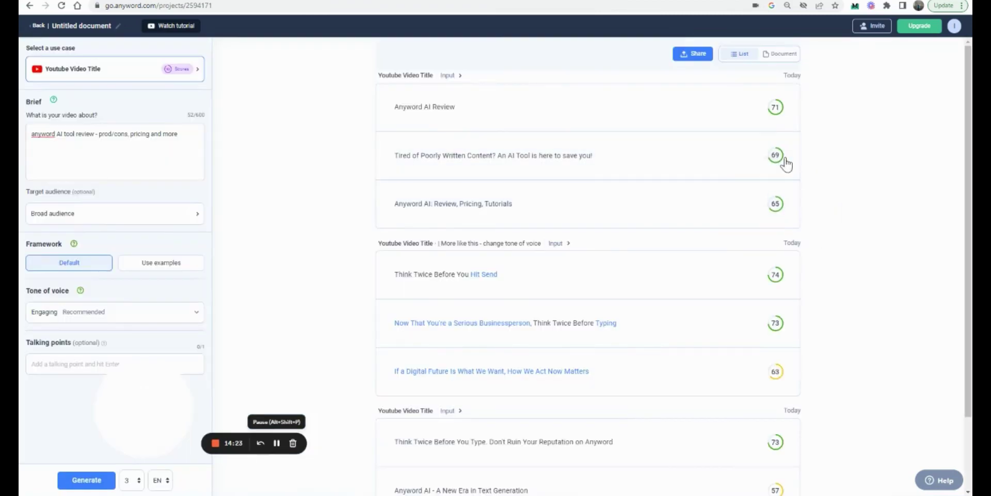
click(778, 120)
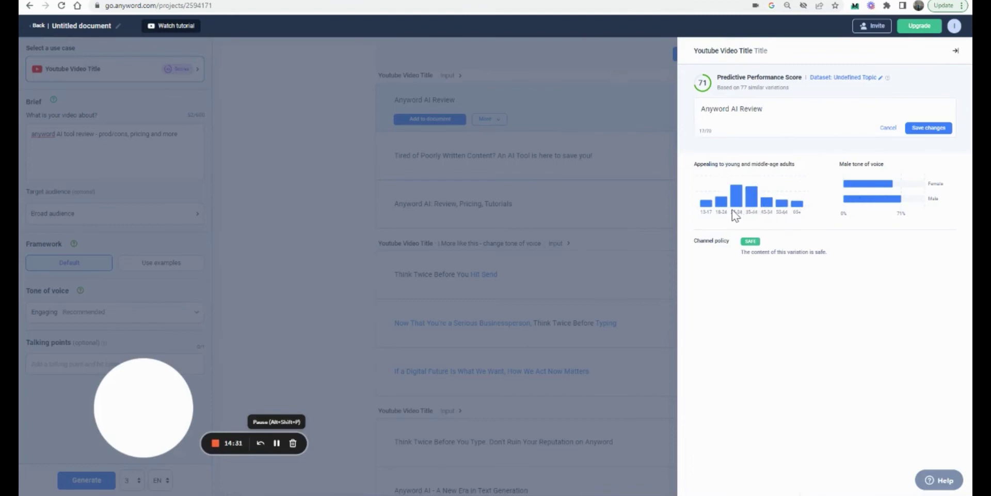
click(647, 84)
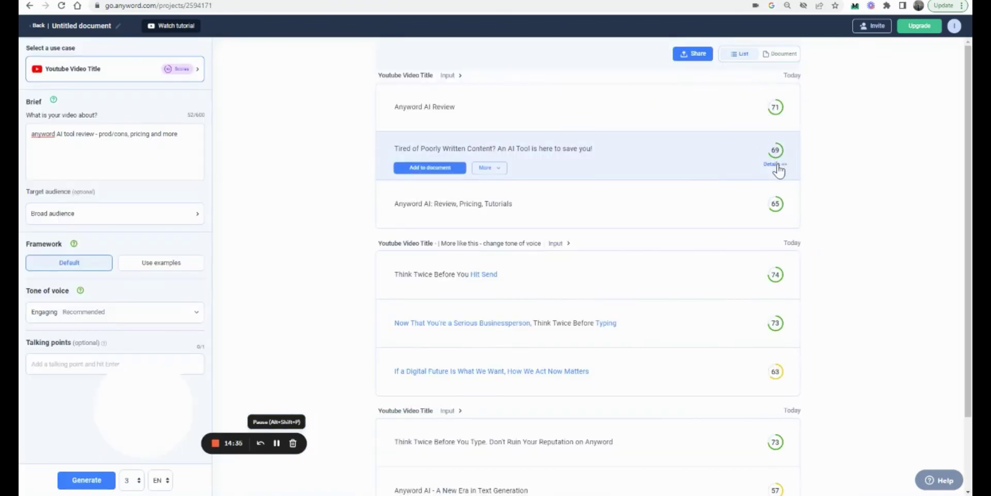
click(778, 165)
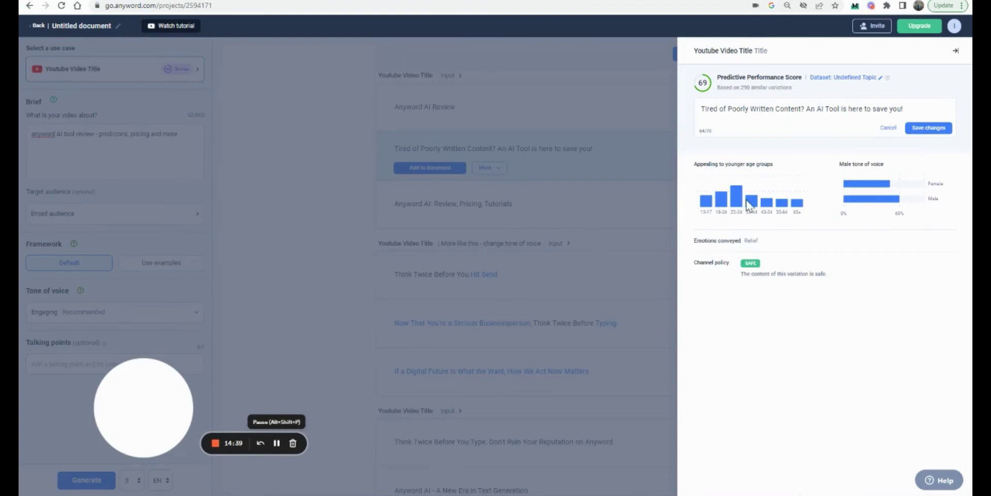
click(635, 91)
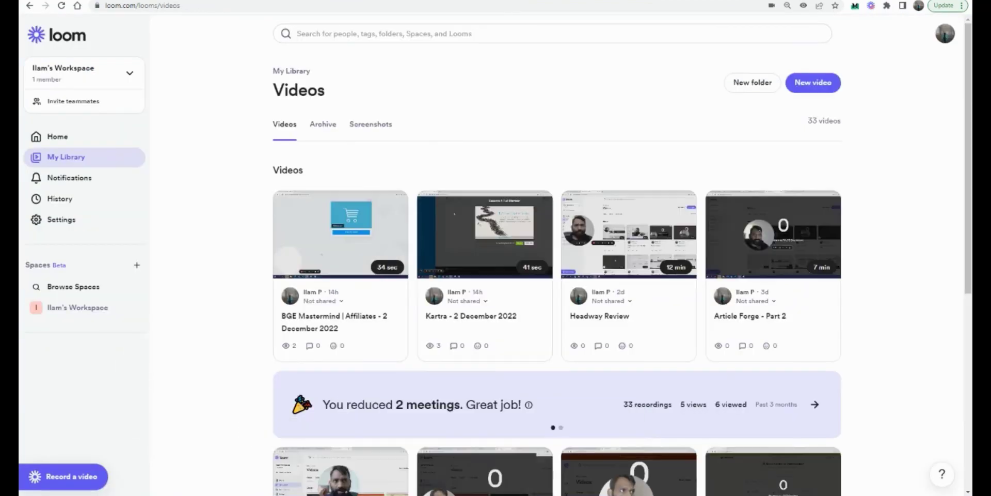
Enlarge the Loom camera bubble and reposition it down beside the sidebar
drag(189, 377, 220, 127)
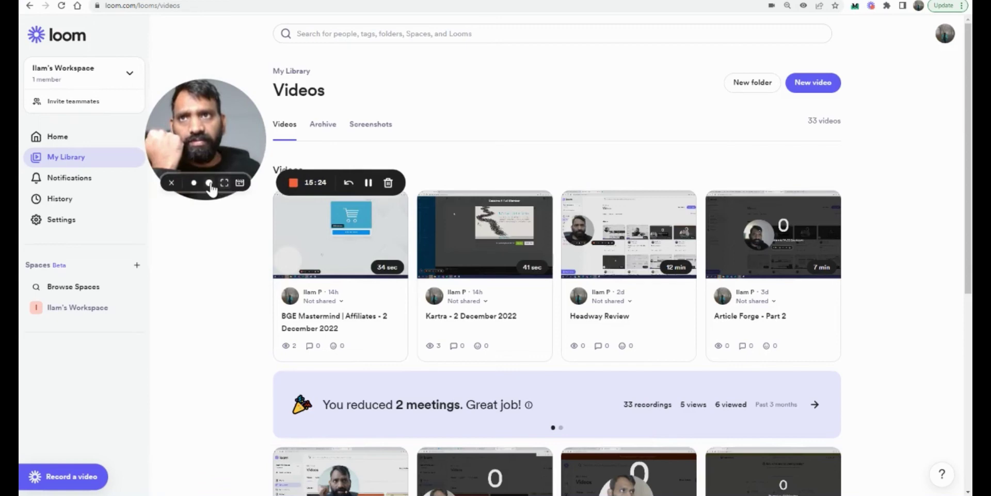
click(209, 183)
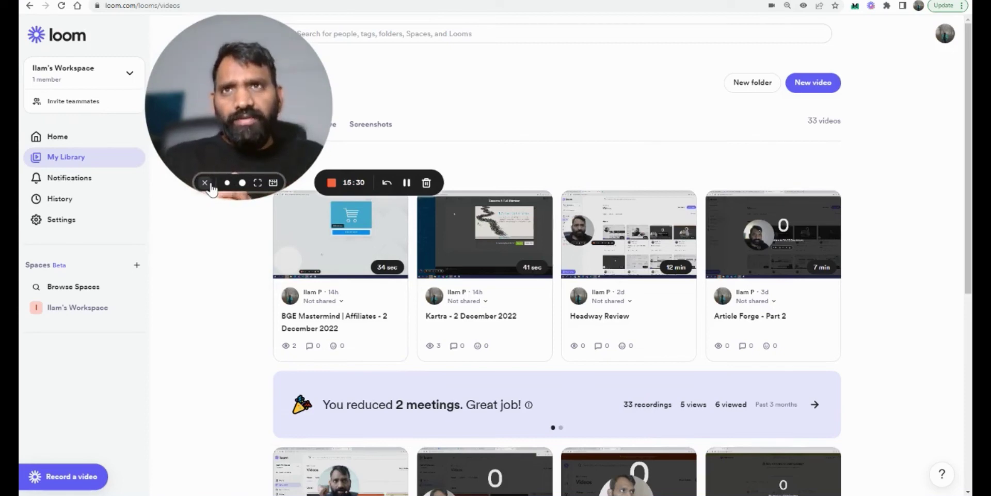
drag(227, 105, 165, 243)
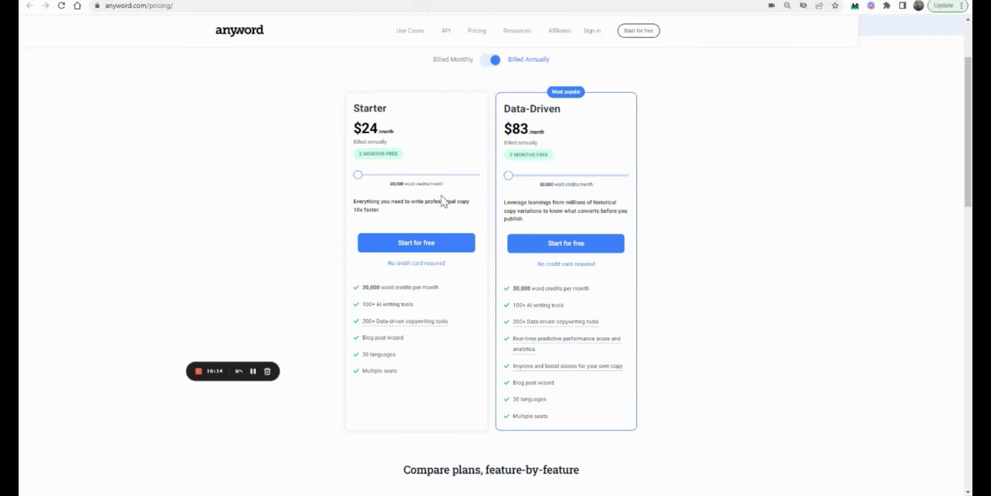
Toggle pricing between monthly and annual billing, ending on monthly: Starter $29, Data-Driven $99
scroll(442, 200, up, 2)
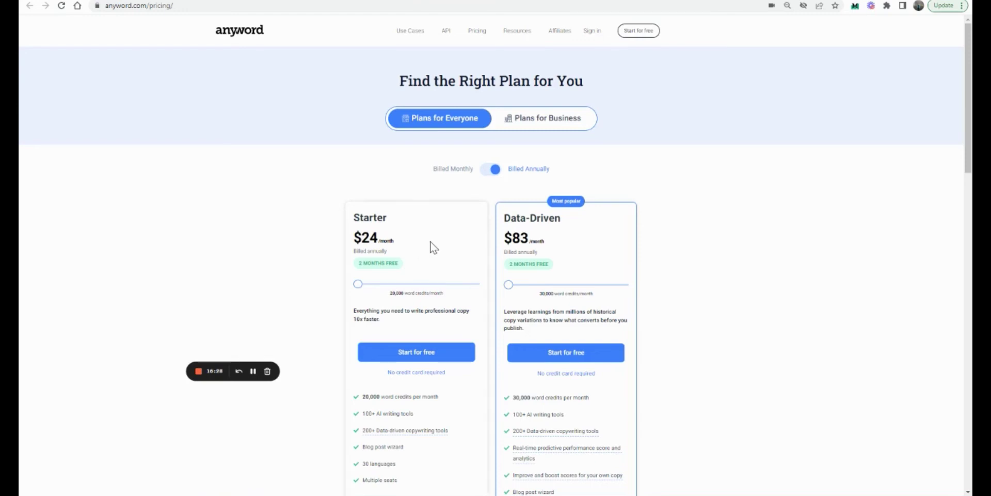
scroll(437, 243, down, 1)
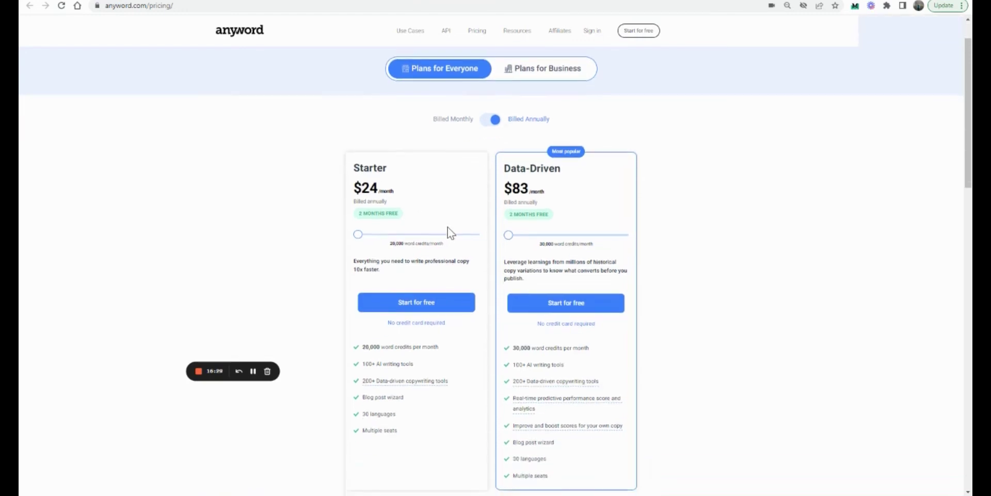
click(489, 122)
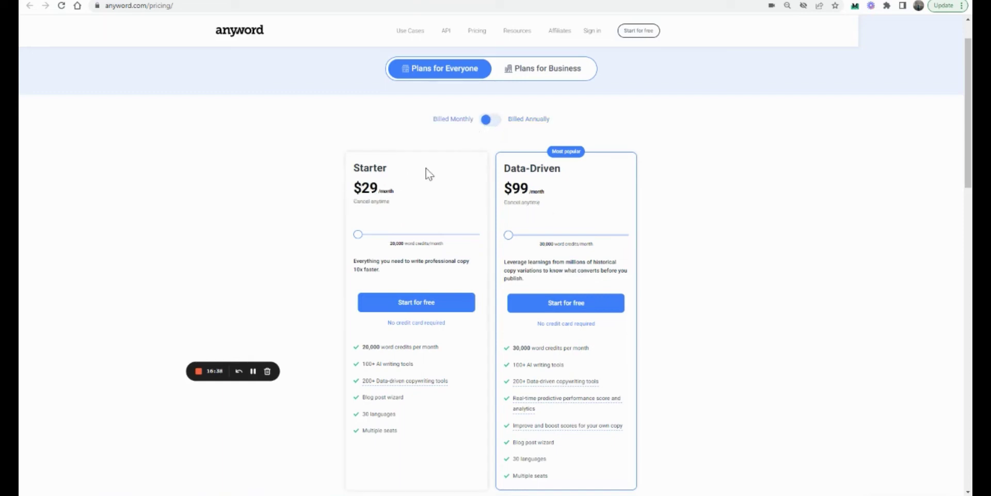
click(493, 125)
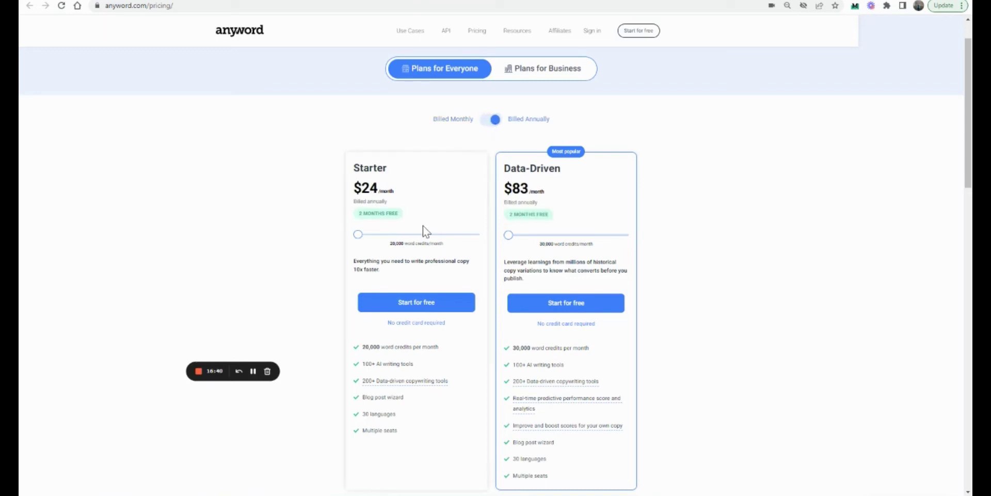
drag(392, 243, 401, 241)
click(483, 124)
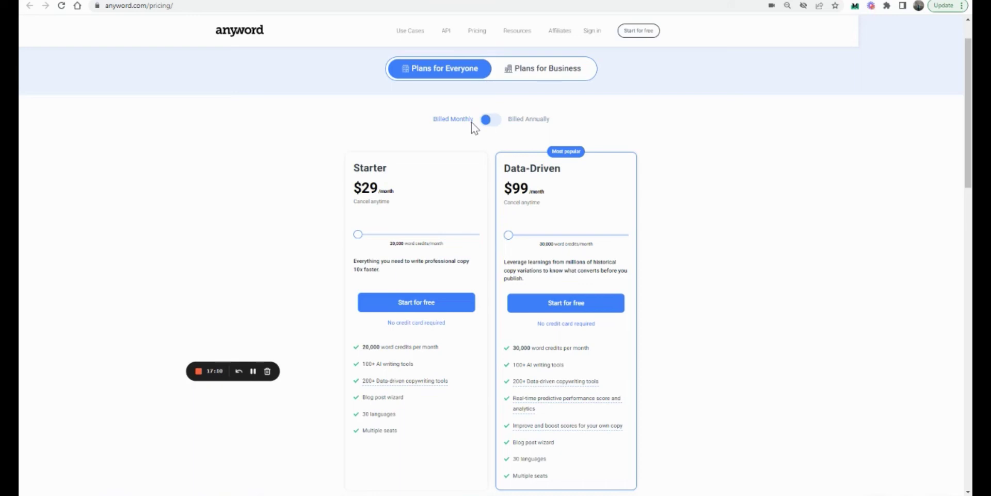
Switch to annual billing and try Starter credits at 65,000 and 35,000 ($41), ending at 20,000 ($24)
scroll(439, 340, down, 1)
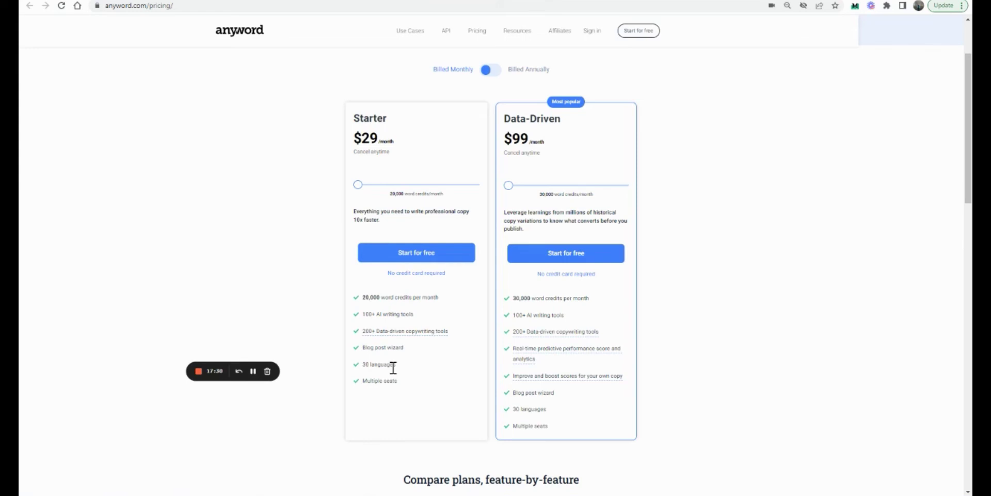
click(489, 72)
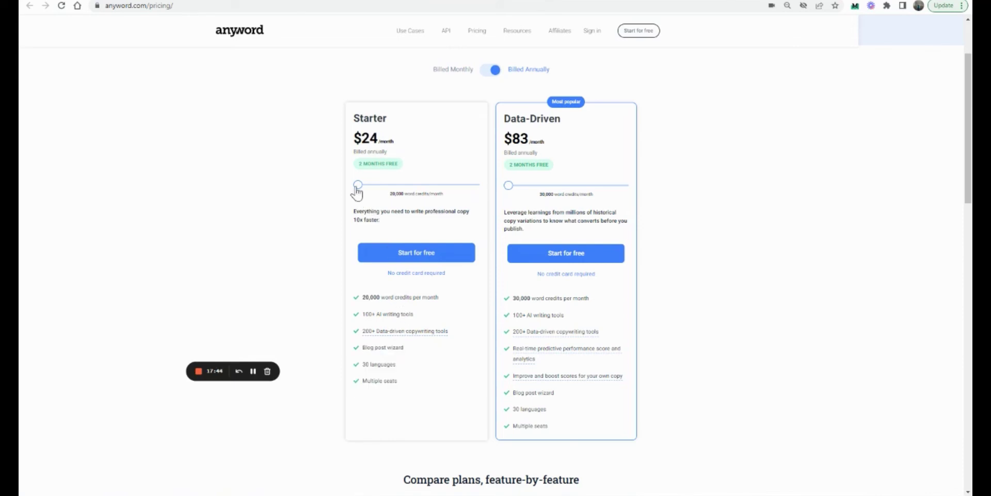
drag(358, 185, 469, 195)
drag(475, 190, 349, 187)
drag(371, 189, 380, 188)
drag(381, 187, 336, 186)
Raise the Data-Driven plan to 60,000 word credits at $124/month and check the feature tooltips
drag(510, 191, 542, 191)
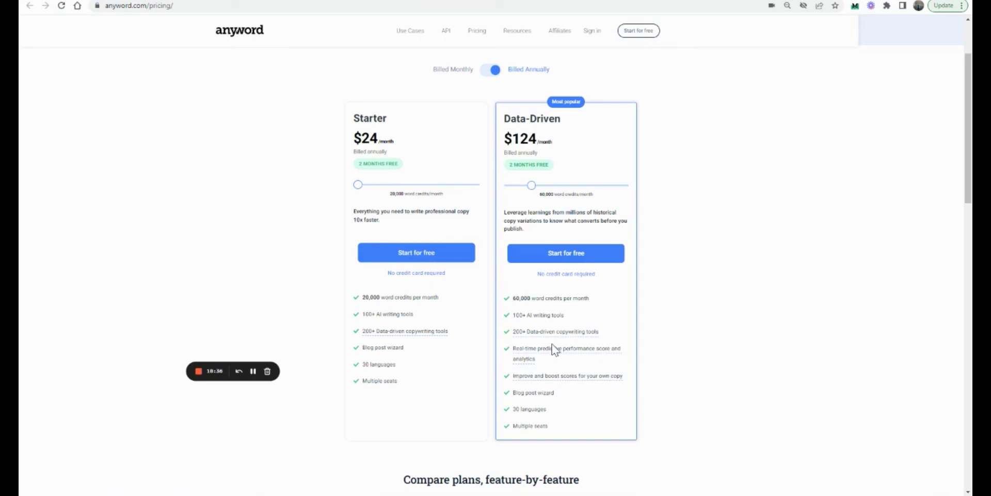
mouse_move(554, 359)
mouse_move(555, 386)
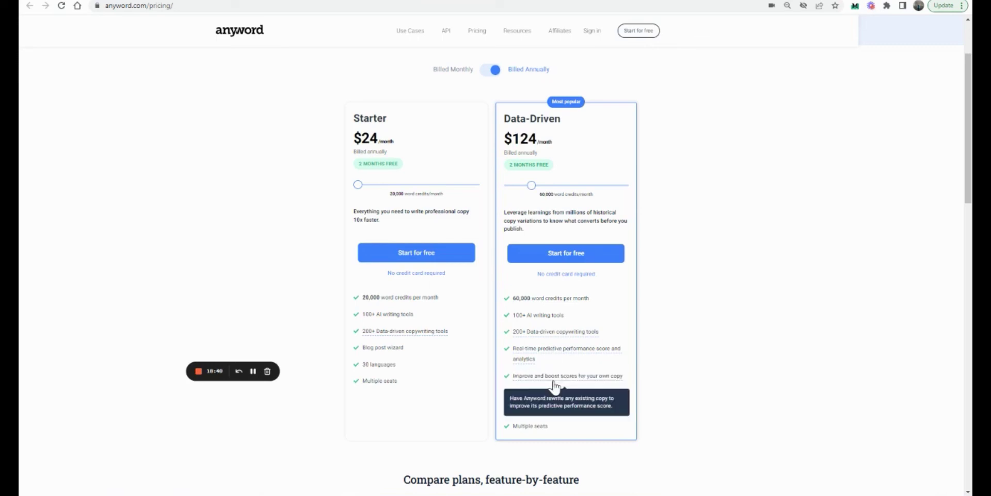